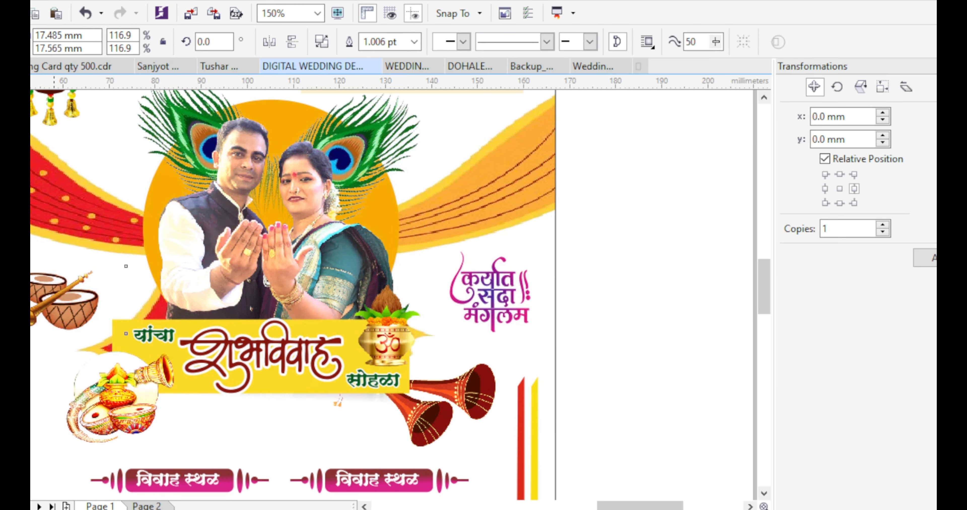
Move the printed-card reference photo beside the page and start a text object at its top-left
{"action": "left_click", "coordinate": [68, 303]}
{"action": "scroll", "coordinate": [182, 301], "scroll_direction": "down", "scroll_amount": 1}
{"action": "left_click", "coordinate": [444, 312]}
{"action": "scroll", "coordinate": [443, 312], "scroll_direction": "down", "scroll_amount": 1}
{"action": "left_click", "coordinate": [40, 293]}
{"action": "left_click_drag", "start_coordinate": [40, 293], "coordinate": [104, 295]}
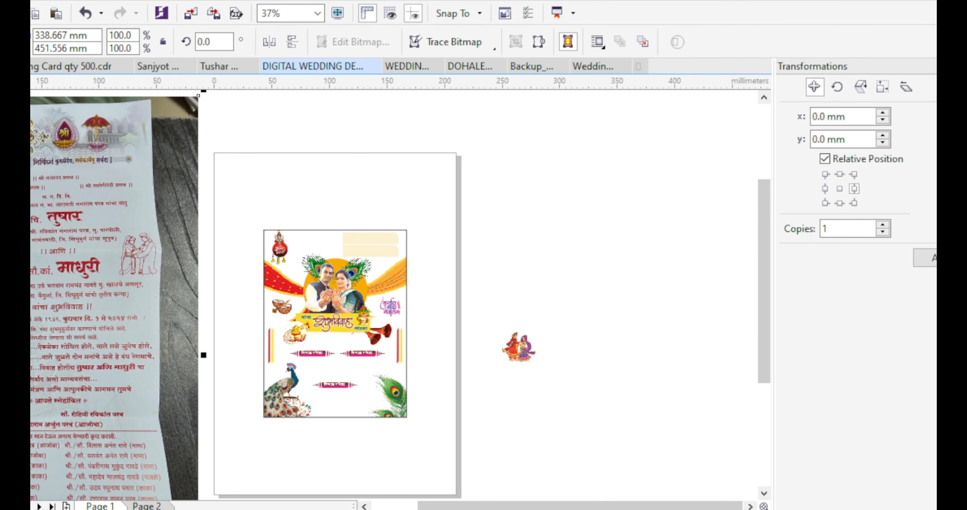
{"action": "key", "text": "F8"}
{"action": "left_click", "coordinate": [227, 183]}
Type the groom's name in the SHREE-DEV7-2317 font
{"action": "type", "text": "CN'"}
{"action": "left_click", "coordinate": [390, 42]}
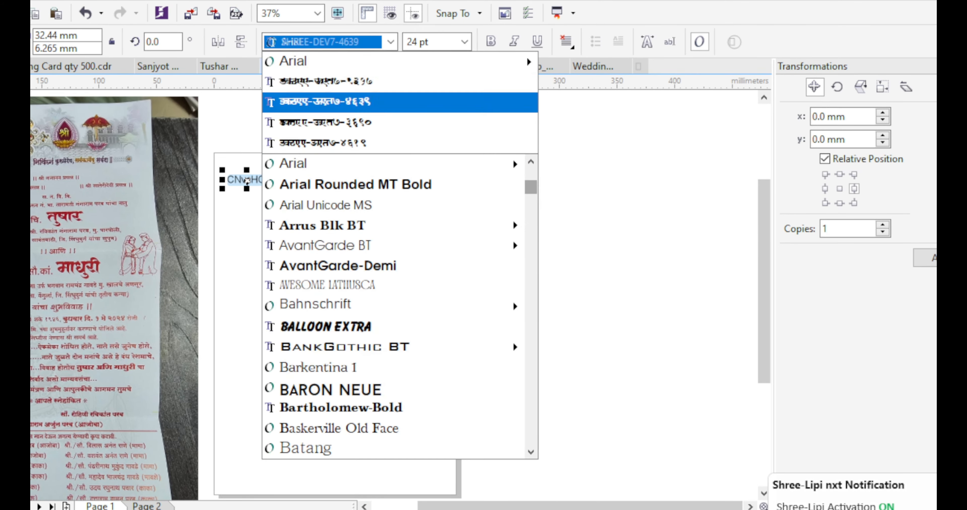
{"action": "left_click", "coordinate": [338, 82]}
{"action": "scroll", "coordinate": [63, 210], "scroll_direction": "up", "scroll_amount": 2}
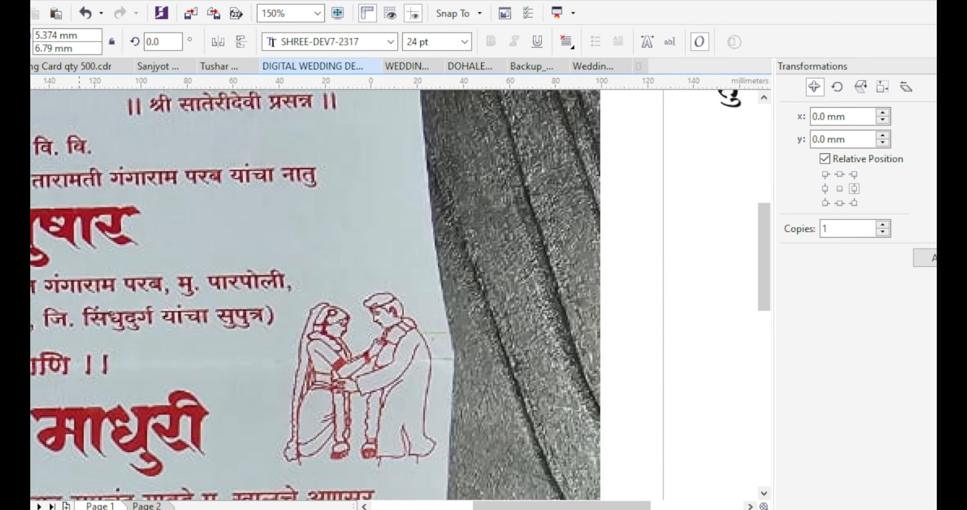
{"action": "scroll", "coordinate": [77, 217], "scroll_direction": "down", "scroll_amount": 1}
{"action": "type", "text": "षार"}
Scale the groom's name and place it at the top of the card
{"action": "left_click_drag", "start_coordinate": [437, 172], "coordinate": [483, 191]}
{"action": "left_click_drag", "start_coordinate": [437, 168], "coordinate": [582, 273]}
{"action": "scroll", "coordinate": [613, 286], "scroll_direction": "up", "scroll_amount": 1}
{"action": "left_click_drag", "start_coordinate": [628, 296], "coordinate": [566, 269]}
{"action": "left_click_drag", "start_coordinate": [517, 244], "coordinate": [581, 260]}
{"action": "scroll", "coordinate": [518, 210], "scroll_direction": "down", "scroll_amount": 1}
Duplicate the name, retype the copy as the bride's name, and place it below the groom's
{"action": "left_click_drag", "start_coordinate": [548, 233], "coordinate": [548, 186]}
{"action": "right_click", "coordinate": [549, 186]}
{"action": "key", "text": "F8"}
{"action": "type", "text": "माधुरी"}
{"action": "key", "text": "ctrl+space"}
{"action": "scroll", "coordinate": [529, 226], "scroll_direction": "up", "scroll_amount": 1}
{"action": "left_click_drag", "start_coordinate": [549, 232], "coordinate": [549, 227]}
{"action": "left_click_drag", "start_coordinate": [575, 144], "coordinate": [575, 290]}
Resize both names to about 28.2 pt and align them on their left edges
{"action": "left_click", "coordinate": [570, 234]}
{"action": "left_click", "coordinate": [617, 290], "text": "shift"}
{"action": "left_click_drag", "start_coordinate": [633, 322], "coordinate": [623, 313]}
{"action": "left_click", "coordinate": [605, 236]}
{"action": "scroll", "coordinate": [605, 236], "scroll_direction": "up", "scroll_amount": 1}
{"action": "left_click_drag", "start_coordinate": [613, 209], "coordinate": [629, 202]}
{"action": "left_click", "coordinate": [616, 338]}
{"action": "left_click_drag", "start_coordinate": [635, 384], "coordinate": [654, 393]}
{"action": "left_click_drag", "start_coordinate": [607, 339], "coordinate": [605, 333]}
{"action": "left_click_drag", "start_coordinate": [605, 236], "coordinate": [612, 234]}
{"action": "left_click", "coordinate": [610, 335], "text": "shift"}
{"action": "key", "text": "l"}
{"action": "left_click", "coordinate": [675, 142]}
{"action": "left_click", "coordinate": [605, 236]}
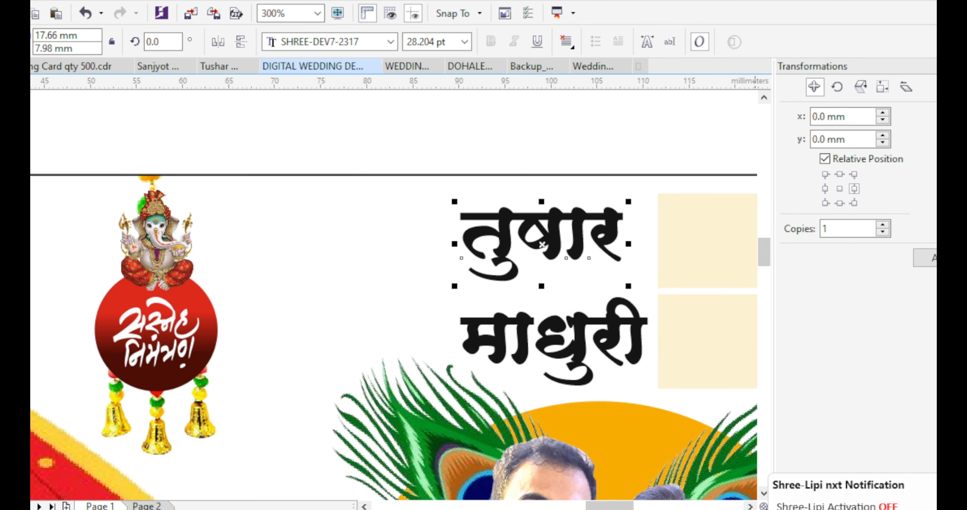
Give the groom's name a linear red gradient ending in dark red
{"action": "left_click", "coordinate": [934, 259]}
{"action": "key", "text": "g"}
{"action": "left_click_drag", "start_coordinate": [460, 244], "coordinate": [604, 246]}
{"action": "scroll", "coordinate": [561, 223], "scroll_direction": "up", "scroll_amount": 1}
{"action": "left_click_drag", "start_coordinate": [646, 269], "coordinate": [585, 263]}
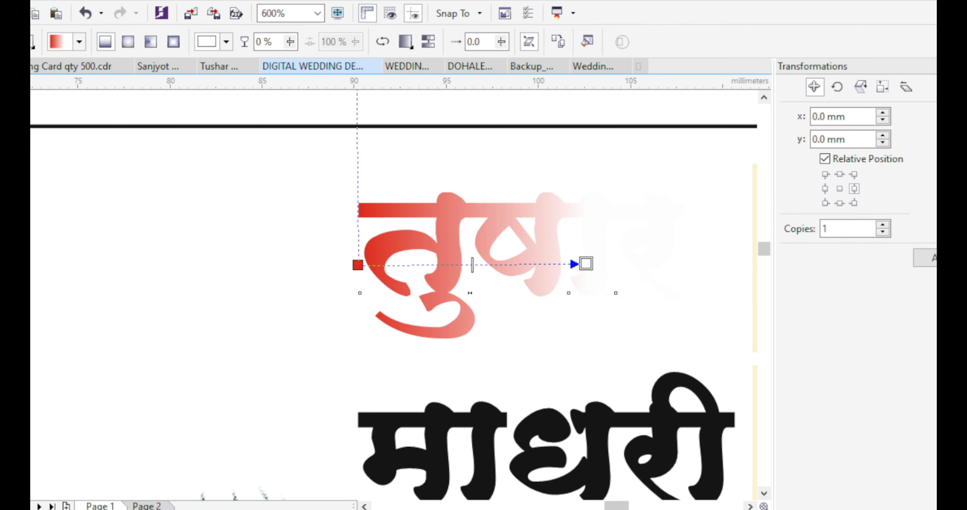
{"action": "left_click", "coordinate": [558, 289]}
{"action": "left_click", "coordinate": [593, 321]}
Apply a linear gradient to the bride's name with a red start colour
{"action": "left_click", "coordinate": [110, 509]}
{"action": "key", "text": "space"}
{"action": "scroll", "coordinate": [299, 216], "scroll_direction": "down", "scroll_amount": 1}
{"action": "left_click", "coordinate": [387, 334]}
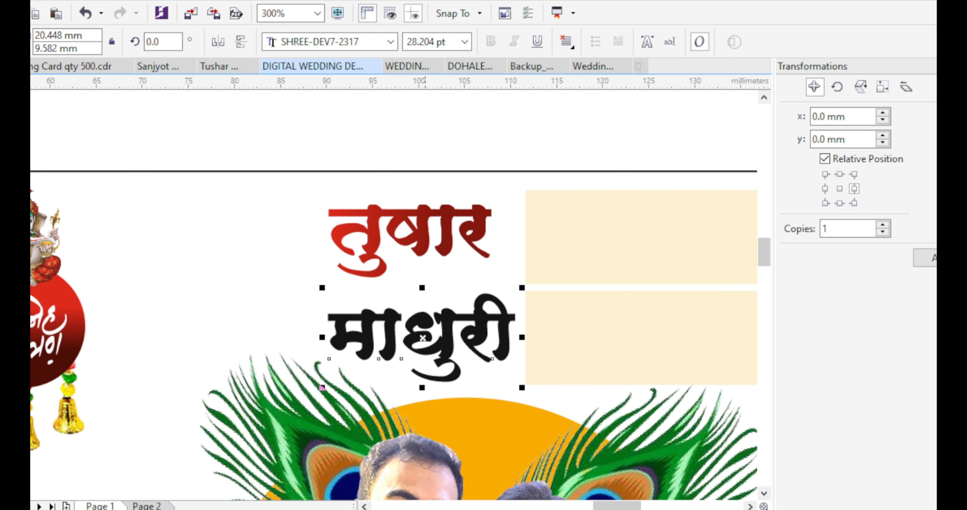
{"action": "key", "text": "ctrl+r"}
{"action": "key", "text": "g"}
{"action": "left_click", "coordinate": [327, 338]}
{"action": "left_click", "coordinate": [300, 363]}
{"action": "left_click", "coordinate": [366, 243]}
Reposition the bride's name gradient nodes so dark red sits on the left
{"action": "key", "text": "space"}
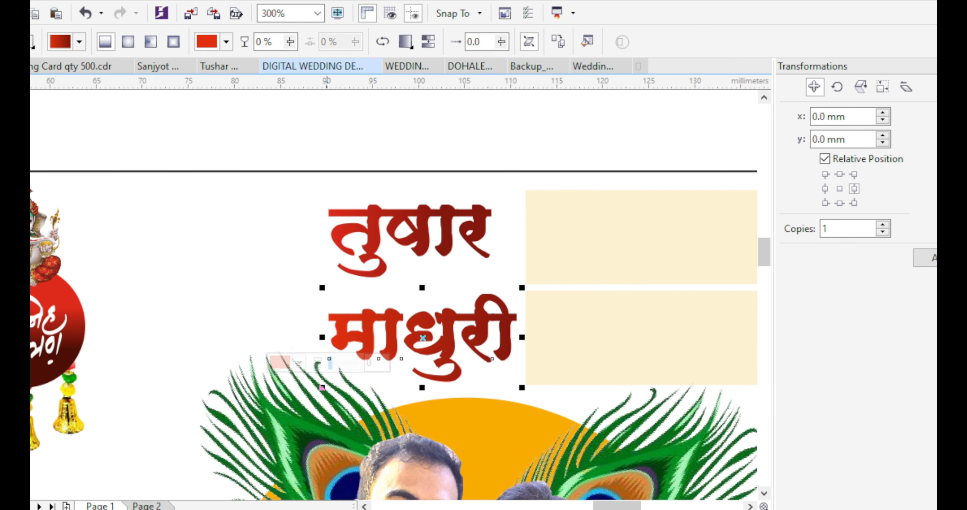
{"action": "key", "text": "g"}
{"action": "left_click_drag", "start_coordinate": [517, 338], "coordinate": [269, 336]}
{"action": "left_click_drag", "start_coordinate": [328, 338], "coordinate": [488, 330]}
{"action": "left_click_drag", "start_coordinate": [268, 336], "coordinate": [386, 332]}
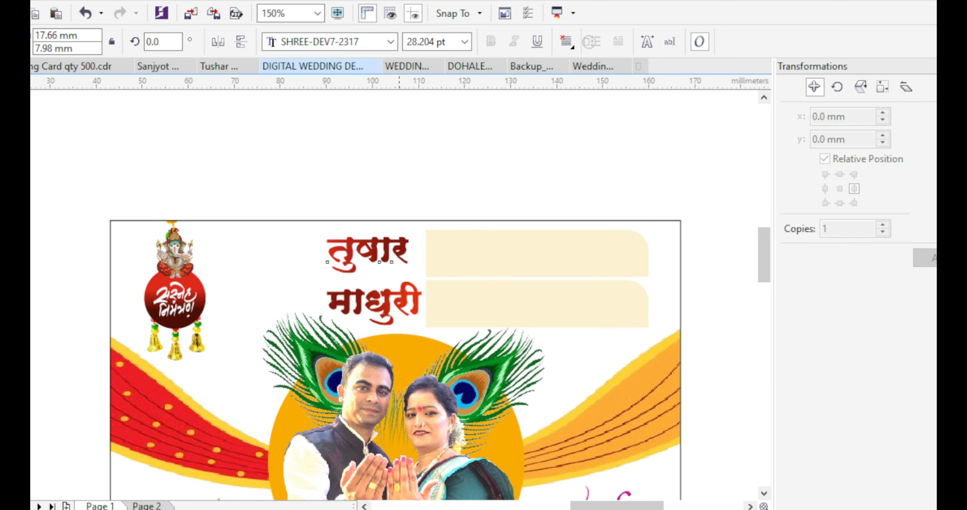
Create a 'चि.' text object in the SHREE-DEV7-4619 font
{"action": "left_click", "coordinate": [390, 42]}
{"action": "left_click", "coordinate": [338, 96]}
{"action": "key", "text": "ctrl+a"}
{"action": "type", "text": "चि."}
{"action": "key", "text": "ctrl+space"}
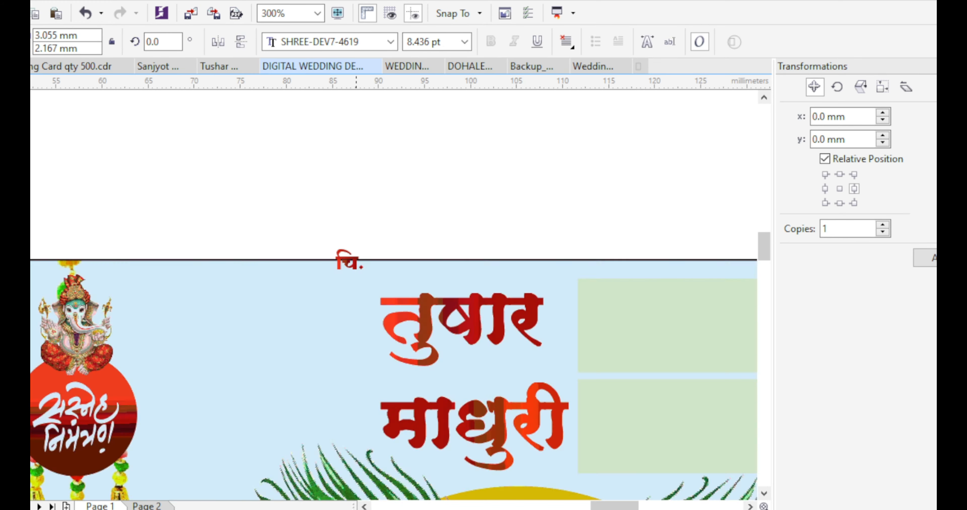
Shrink the title to 8.436 pt, colour it red, and place copies before each name
{"action": "left_click_drag", "start_coordinate": [345, 258], "coordinate": [324, 375]}
{"action": "scroll", "coordinate": [356, 240], "scroll_direction": "down", "scroll_amount": 1}
{"action": "scroll", "coordinate": [356, 263], "scroll_direction": "up", "scroll_amount": 1}
{"action": "left_click", "coordinate": [935, 285]}
{"action": "key", "text": "Escape"}
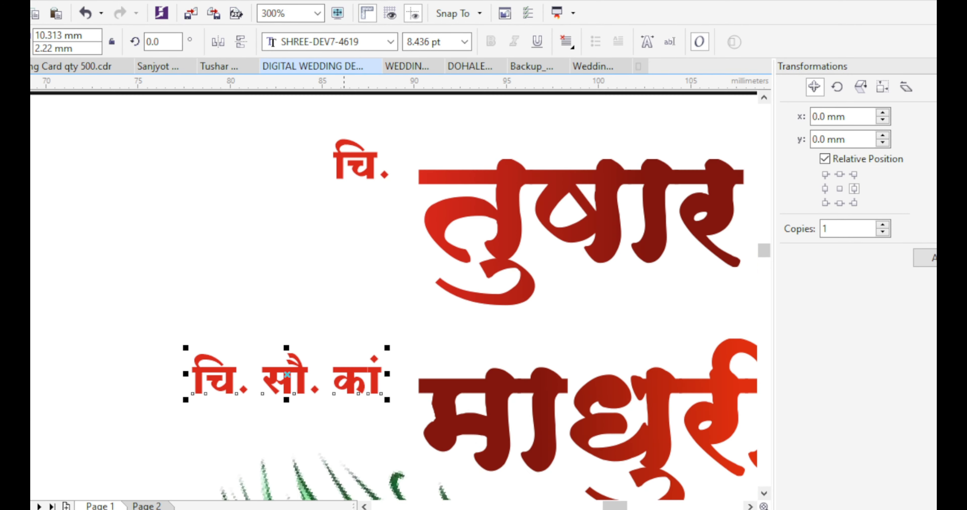
{"action": "key", "text": "Escape"}
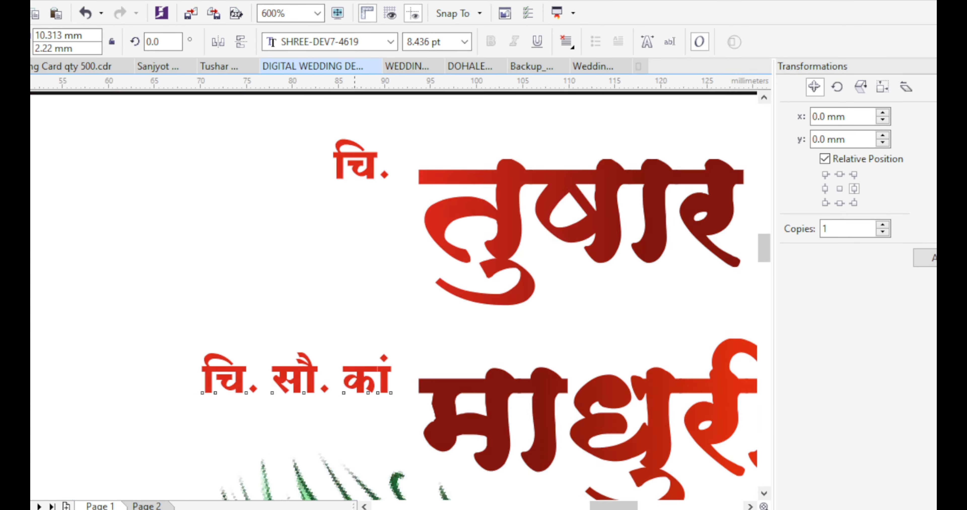
{"action": "scroll", "coordinate": [394, 300], "scroll_direction": "down", "scroll_amount": 3}
{"action": "scroll", "coordinate": [512, 262], "scroll_direction": "down", "scroll_amount": 1}
{"action": "scroll", "coordinate": [144, 281], "scroll_direction": "up", "scroll_amount": 1}
{"action": "scroll", "coordinate": [144, 281], "scroll_direction": "down", "scroll_amount": 1}
Undo the accidental card change, copy the title above the card, and shift the reference photo right
{"action": "left_click", "coordinate": [398, 356]}
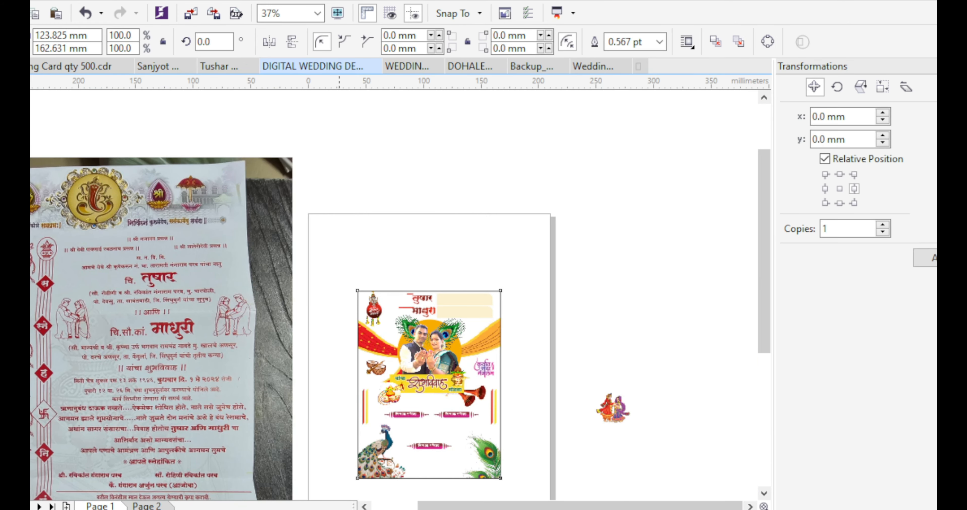
{"action": "key", "text": "ctrl+z"}
{"action": "scroll", "coordinate": [399, 293], "scroll_direction": "up", "scroll_amount": 2}
{"action": "left_click_drag", "start_coordinate": [431, 302], "coordinate": [276, 226]}
{"action": "scroll", "coordinate": [429, 239], "scroll_direction": "down", "scroll_amount": 1}
{"action": "left_click_drag", "start_coordinate": [128, 253], "coordinate": [188, 263]}
{"action": "scroll", "coordinate": [188, 263], "scroll_direction": "down", "scroll_amount": 1}
{"action": "scroll", "coordinate": [69, 243], "scroll_direction": "up", "scroll_amount": 1}
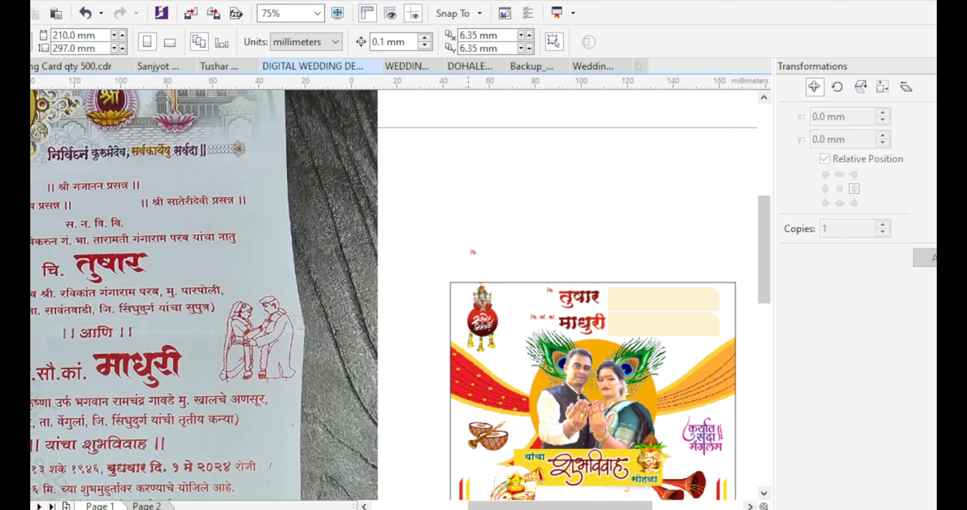
Retype the title copy as the groom's parents' names
{"action": "left_click", "coordinate": [472, 252]}
{"action": "left_click_drag", "start_coordinate": [483, 259], "coordinate": [501, 273]}
{"action": "double_click", "coordinate": [474, 253]}
{"action": "type", "text": "सौ. रो"}
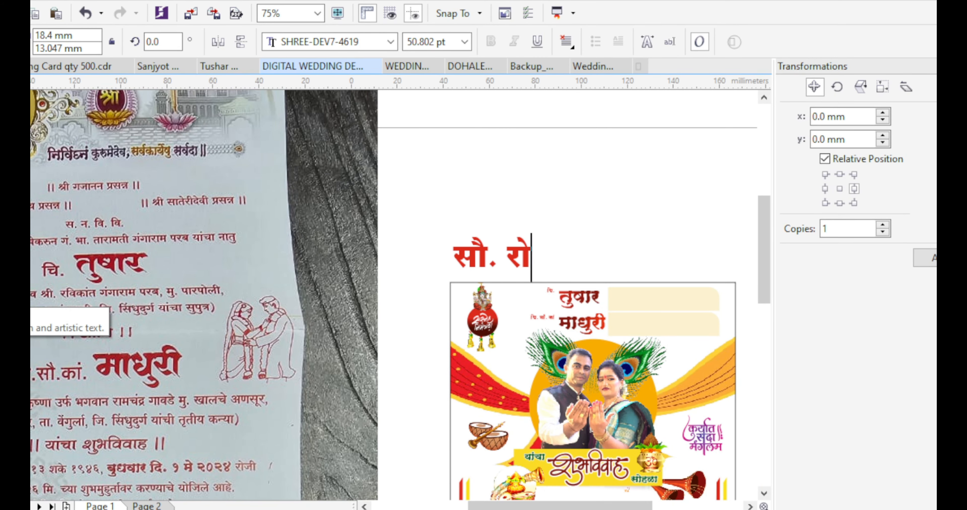
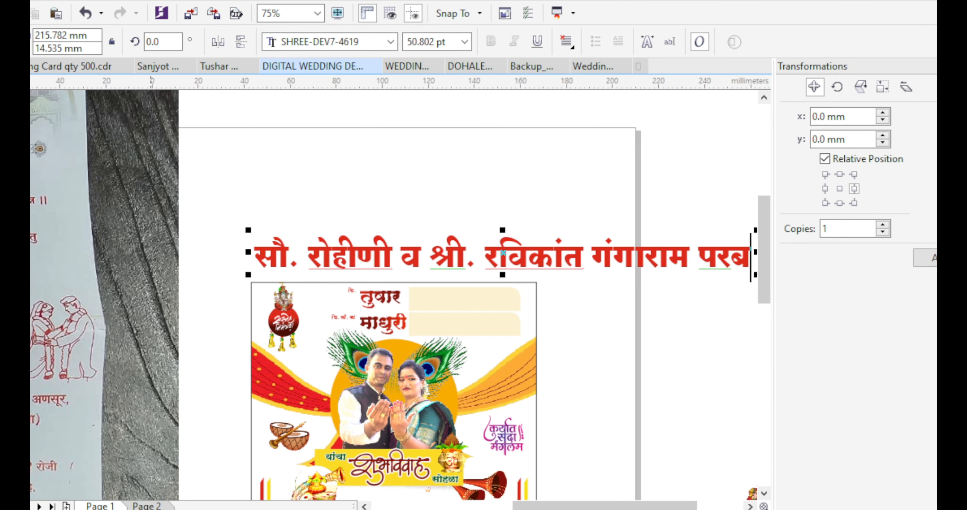
{"action": "scroll", "coordinate": [151, 273], "scroll_direction": "down", "scroll_amount": 1}
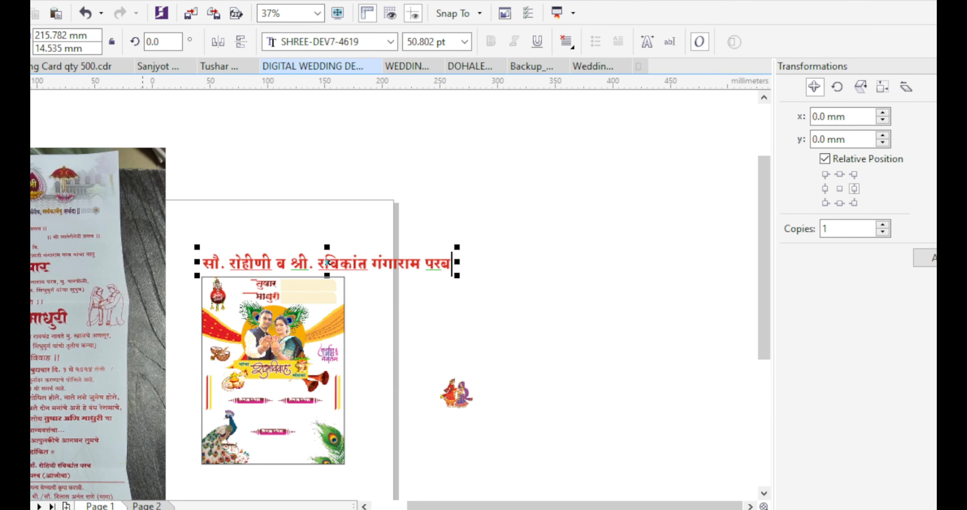
{"action": "key", "text": "ctrl+space"}
Shrink the parents' and address text to 8.836 pt and place it over the top beige box
{"action": "left_click_drag", "start_coordinate": [456, 250], "coordinate": [391, 261], "text": "shift"}
{"action": "left_click_drag", "start_coordinate": [378, 272], "coordinate": [287, 246]}
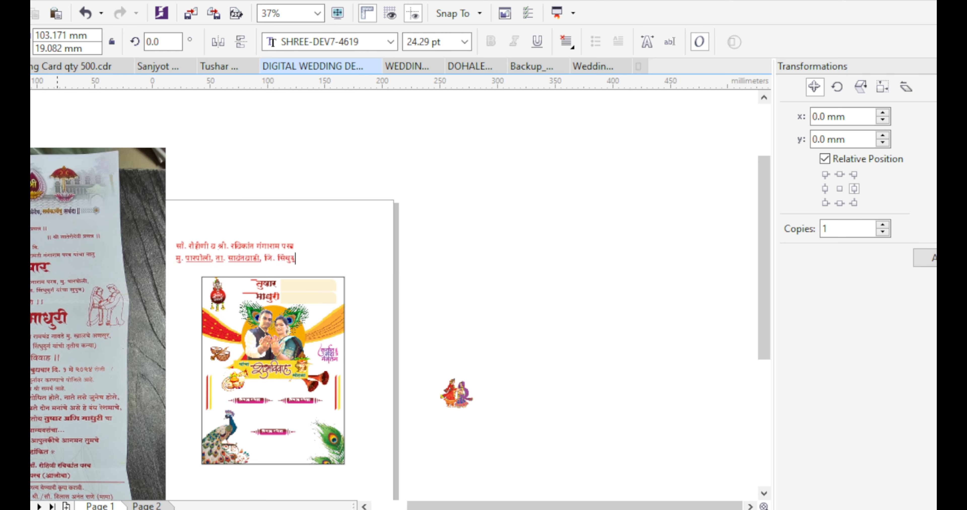
{"action": "scroll", "coordinate": [331, 274], "scroll_direction": "up", "scroll_amount": 1}
{"action": "scroll", "coordinate": [365, 255], "scroll_direction": "down", "scroll_amount": 1}
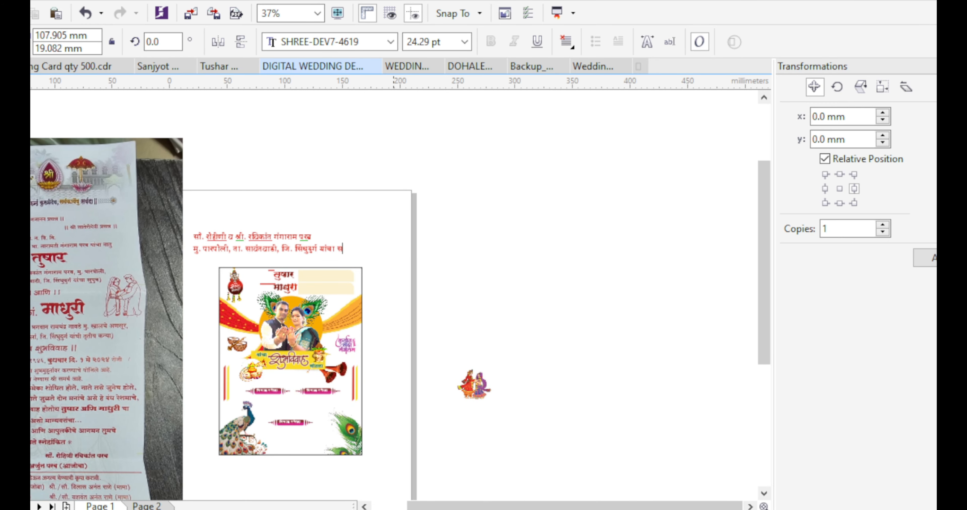
{"action": "scroll", "coordinate": [254, 256], "scroll_direction": "up", "scroll_amount": 1}
{"action": "left_click_drag", "start_coordinate": [127, 256], "coordinate": [227, 242], "text": "shift"}
{"action": "left_click_drag", "start_coordinate": [277, 229], "coordinate": [422, 275]}
{"action": "scroll", "coordinate": [406, 301], "scroll_direction": "up", "scroll_amount": 1}
Narrow the groom's family text, colour it dark blue and copy it into the lower beige box
{"action": "left_click", "coordinate": [458, 14]}
{"action": "left_click", "coordinate": [407, 283]}
{"action": "scroll", "coordinate": [407, 283], "scroll_direction": "up", "scroll_amount": 1}
{"action": "left_click_drag", "start_coordinate": [629, 294], "coordinate": [594, 294]}
{"action": "scroll", "coordinate": [476, 299], "scroll_direction": "down", "scroll_amount": 1}
{"action": "left_click", "coordinate": [616, 300]}
{"action": "left_click_drag", "start_coordinate": [425, 302], "coordinate": [425, 353], "text": "ctrl"}
{"action": "right_click", "coordinate": [425, 353]}
{"action": "left_click", "coordinate": [578, 319]}
{"action": "scroll", "coordinate": [579, 319], "scroll_direction": "down", "scroll_amount": 1}
{"action": "scroll", "coordinate": [92, 307], "scroll_direction": "down", "scroll_amount": 1}
{"action": "left_click_drag", "start_coordinate": [92, 308], "coordinate": [131, 287]}
{"action": "scroll", "coordinate": [283, 325], "scroll_direction": "up", "scroll_amount": 2}
Set the upper parents' text to SHREE-DEV7-4641 and narrow it to fit its box
{"action": "left_click", "coordinate": [300, 264]}
{"action": "left_click", "coordinate": [390, 42]}
{"action": "scroll", "coordinate": [391, 262], "scroll_direction": "down", "scroll_amount": 10}
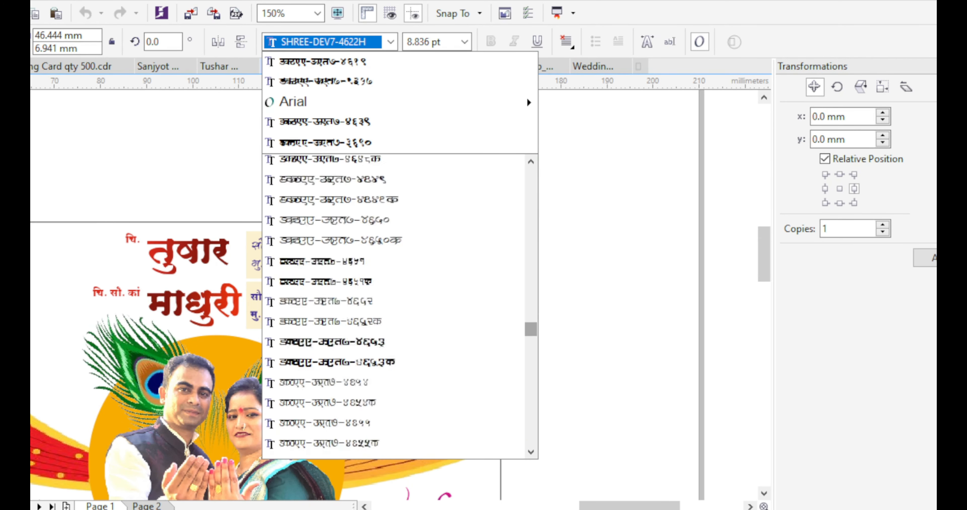
{"action": "scroll", "coordinate": [391, 285], "scroll_direction": "down", "scroll_amount": 3}
{"action": "scroll", "coordinate": [390, 278], "scroll_direction": "up", "scroll_amount": 9}
{"action": "left_click", "coordinate": [390, 259]}
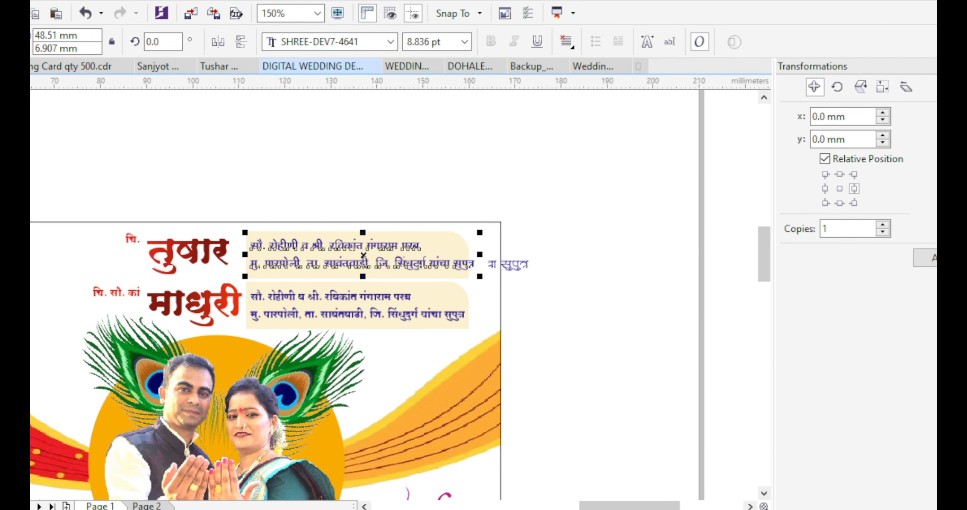
{"action": "scroll", "coordinate": [447, 274], "scroll_direction": "up", "scroll_amount": 1}
{"action": "scroll", "coordinate": [488, 246], "scroll_direction": "up", "scroll_amount": 1}
{"action": "left_click_drag", "start_coordinate": [538, 223], "coordinate": [498, 223]}
{"action": "scroll", "coordinate": [488, 246], "scroll_direction": "down", "scroll_amount": 1}
Replace the lower box copy with a fresh copy of the restyled upper text
{"action": "left_click", "coordinate": [338, 355]}
{"action": "key", "text": "Delete"}
{"action": "left_click_drag", "start_coordinate": [241, 253], "coordinate": [240, 354], "text": "ctrl"}
{"action": "right_click", "coordinate": [240, 355]}
{"action": "scroll", "coordinate": [476, 305], "scroll_direction": "down", "scroll_amount": 3}
{"action": "left_click_drag", "start_coordinate": [93, 334], "coordinate": [126, 336]}
{"action": "scroll", "coordinate": [125, 337], "scroll_direction": "up", "scroll_amount": 1}
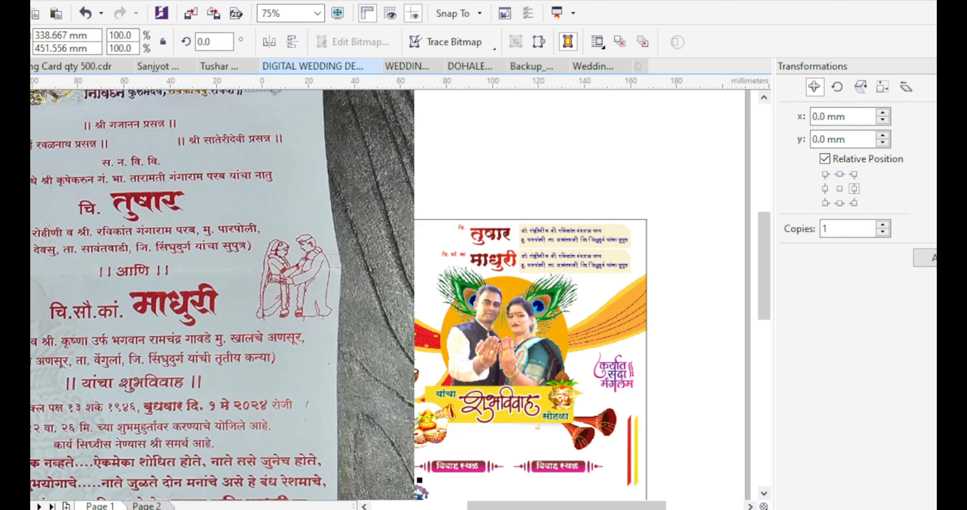
Delete the first line and part of the second from the lower text copy
{"action": "left_click", "coordinate": [590, 262]}
{"action": "key", "text": "F8"}
{"action": "scroll", "coordinate": [590, 261], "scroll_direction": "up", "scroll_amount": 1}
{"action": "left_click_drag", "start_coordinate": [469, 254], "coordinate": [503, 271]}
{"action": "scroll", "coordinate": [572, 337], "scroll_direction": "down", "scroll_amount": 1}
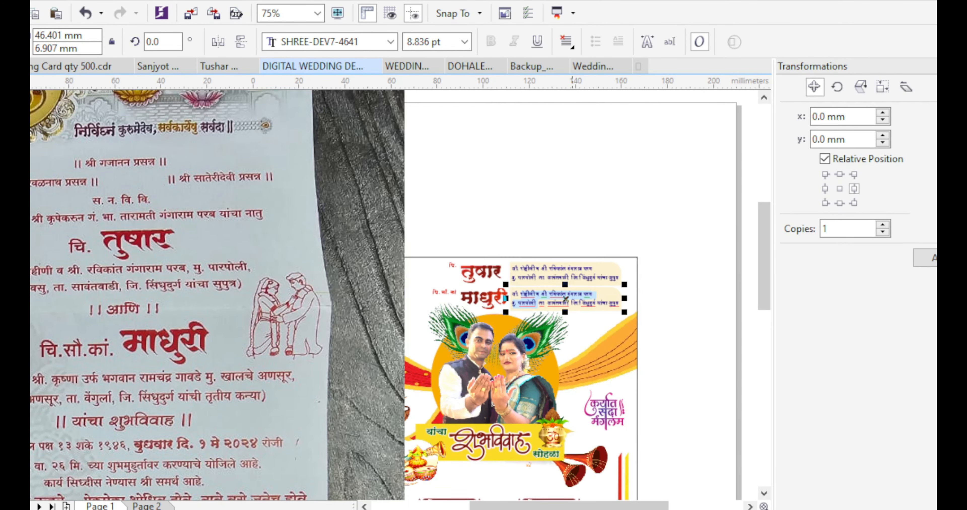
{"action": "key", "text": "Delete"}
{"action": "key", "text": "ctrl+space"}
{"action": "scroll", "coordinate": [135, 195], "scroll_direction": "down", "scroll_amount": 1}
Shrink the reference photo and move it up and to the right
{"action": "left_click", "coordinate": [136, 195]}
{"action": "left_click_drag", "start_coordinate": [389, 97], "coordinate": [258, 272], "text": "shift"}
{"action": "left_click_drag", "start_coordinate": [221, 327], "coordinate": [445, 245]}
{"action": "scroll", "coordinate": [374, 246], "scroll_direction": "up", "scroll_amount": 1}
Type the bride's parents' names and home village into the lower box
{"action": "scroll", "coordinate": [405, 250], "scroll_direction": "up", "scroll_amount": 1}
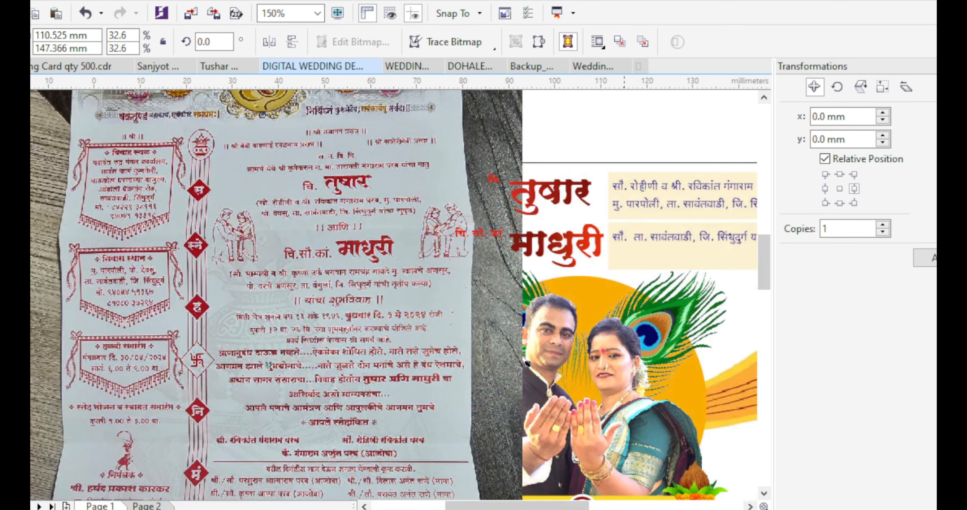
{"action": "left_click", "coordinate": [653, 237]}
{"action": "key", "text": "F8"}
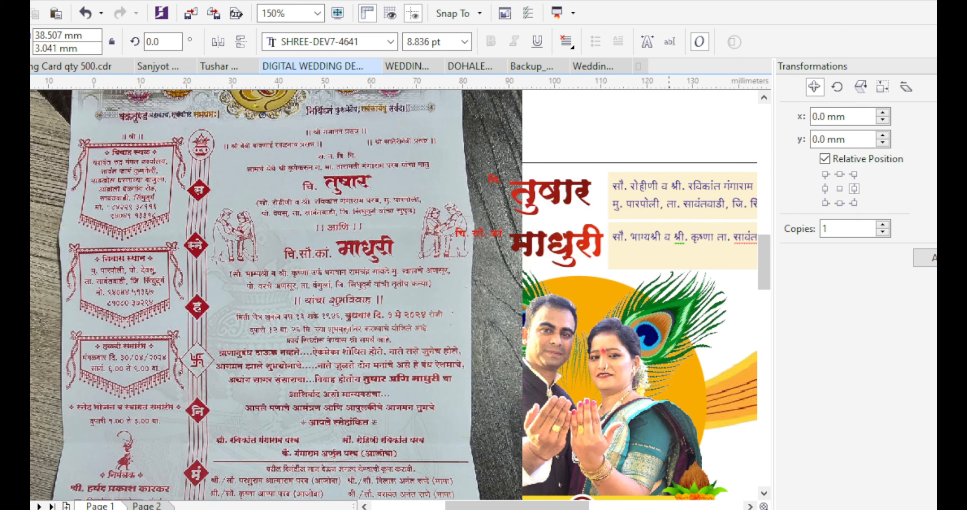
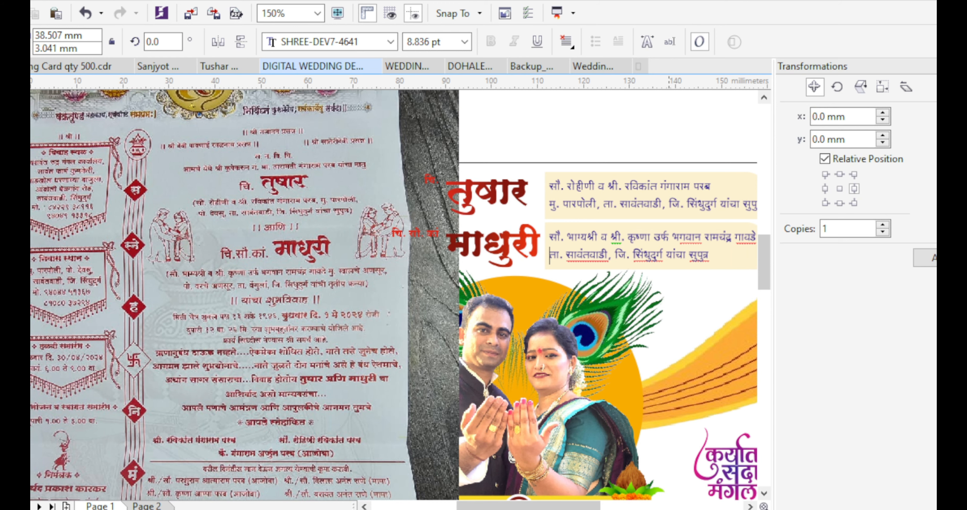
{"action": "type", "text": "चे अणसुर"}
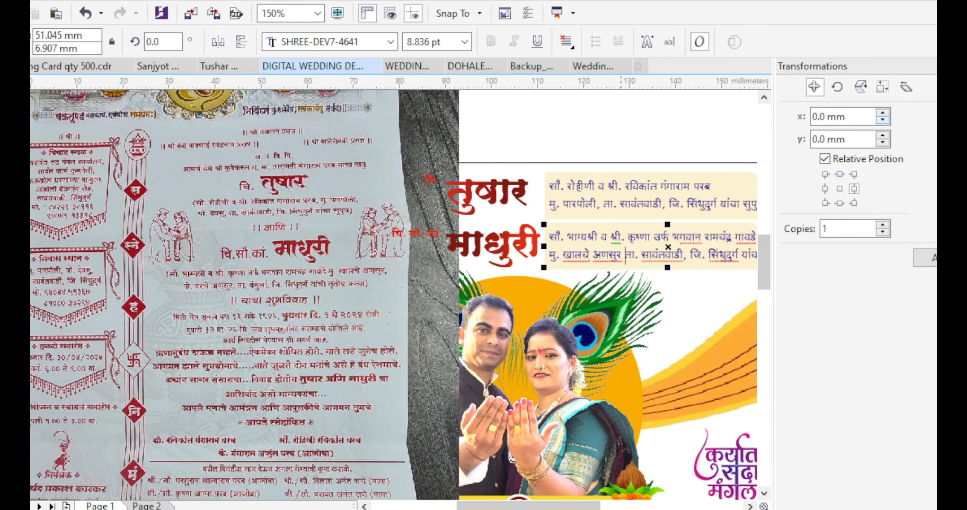
{"action": "scroll", "coordinate": [619, 263], "scroll_direction": "up", "scroll_amount": 1}
{"action": "key", "text": "BackSpace"}
{"action": "type", "text": ","}
Replace the taluka with वेंगुर्ला, change the line ending to यांची, and select both beige boxes
{"action": "scroll", "coordinate": [616, 259], "scroll_direction": "down", "scroll_amount": 1}
{"action": "scroll", "coordinate": [679, 261], "scroll_direction": "up", "scroll_amount": 2}
{"action": "left_click_drag", "start_coordinate": [679, 212], "coordinate": [515, 212]}
{"action": "type", "text": "वे"}
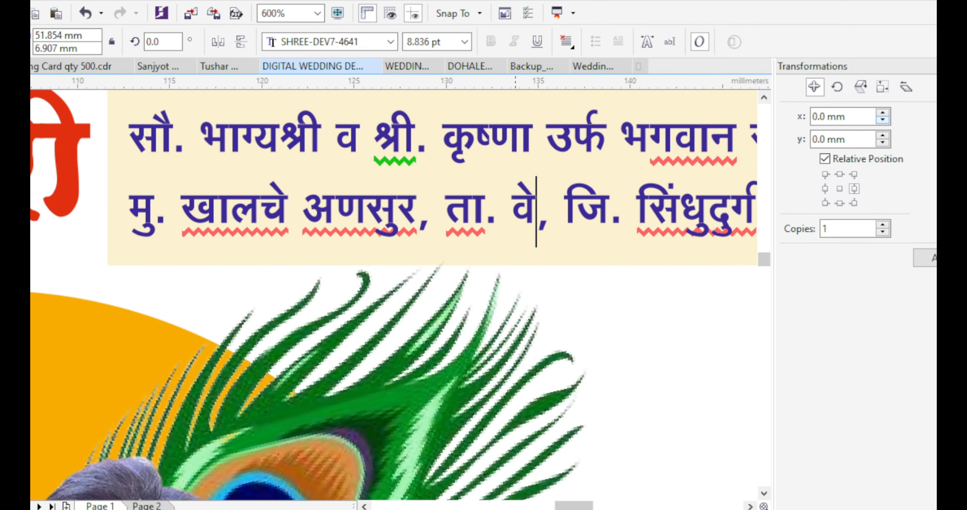
{"action": "type", "text": "ंगुर्ला"}
{"action": "scroll", "coordinate": [356, 179], "scroll_direction": "down", "scroll_amount": 1}
{"action": "left_click_drag", "start_coordinate": [628, 197], "coordinate": [729, 197]}
{"action": "type", "text": "ी"}
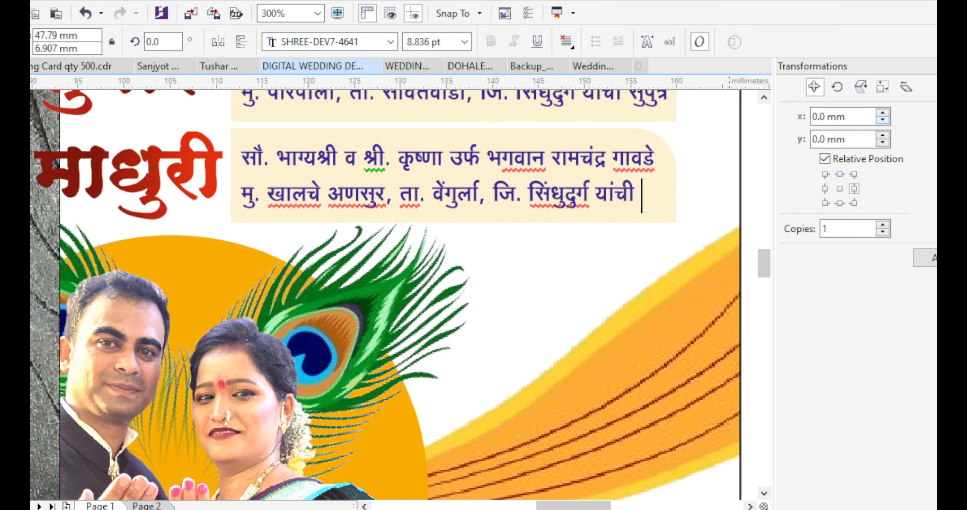
{"action": "key", "text": "ctrl+space"}
{"action": "scroll", "coordinate": [593, 190], "scroll_direction": "down", "scroll_amount": 2}
{"action": "scroll", "coordinate": [604, 169], "scroll_direction": "up", "scroll_amount": 1}
{"action": "left_click", "coordinate": [606, 172]}
{"action": "left_click", "coordinate": [608, 183], "text": "shift"}
Widen both beige details boxes and move the reference photo left off the card
{"action": "left_click_drag", "start_coordinate": [628, 177], "coordinate": [638, 177]}
{"action": "scroll", "coordinate": [525, 225], "scroll_direction": "up", "scroll_amount": 3}
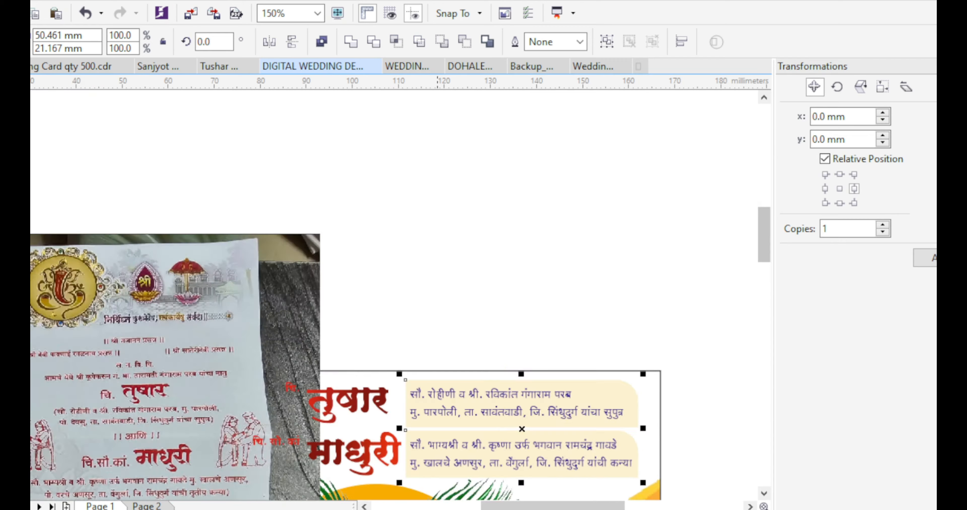
{"action": "scroll", "coordinate": [411, 222], "scroll_direction": "down", "scroll_amount": 1}
{"action": "scroll", "coordinate": [392, 221], "scroll_direction": "down", "scroll_amount": 1}
{"action": "scroll", "coordinate": [392, 314], "scroll_direction": "up", "scroll_amount": 1}
{"action": "left_click_drag", "start_coordinate": [323, 300], "coordinate": [224, 303]}
Move the dancing couple image up and to the left
{"action": "left_click_drag", "start_coordinate": [306, 189], "coordinate": [569, 267]}
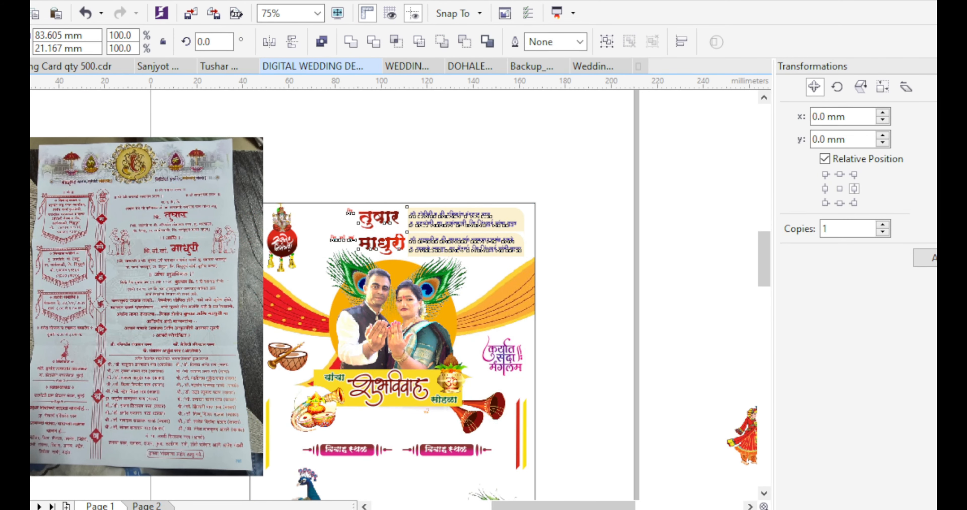
{"action": "scroll", "coordinate": [464, 218], "scroll_direction": "up", "scroll_amount": 1}
{"action": "left_click", "coordinate": [678, 195]}
{"action": "scroll", "coordinate": [591, 225], "scroll_direction": "down", "scroll_amount": 2}
{"action": "scroll", "coordinate": [413, 340], "scroll_direction": "up", "scroll_amount": 1}
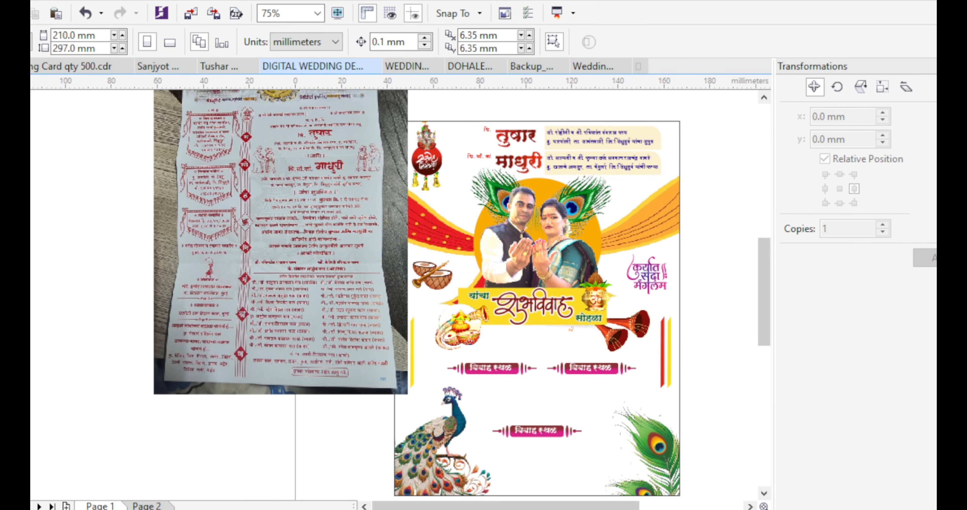
{"action": "left_click", "coordinate": [460, 332]}
{"action": "scroll", "coordinate": [486, 353], "scroll_direction": "down", "scroll_amount": 1}
{"action": "left_click_drag", "start_coordinate": [695, 353], "coordinate": [645, 289]}
{"action": "scroll", "coordinate": [517, 353], "scroll_direction": "up", "scroll_amount": 1}
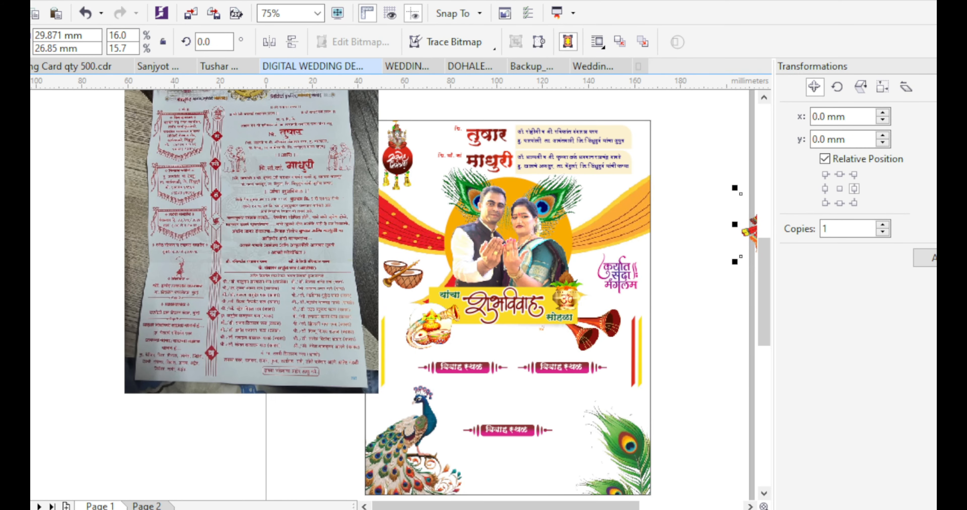
Centre the right विवाह स्थळ banner text horizontally and vertically on its pill
{"action": "left_click_drag", "start_coordinate": [690, 391], "coordinate": [407, 349]}
{"action": "scroll", "coordinate": [596, 371], "scroll_direction": "up", "scroll_amount": 1}
{"action": "left_click", "coordinate": [596, 390]}
{"action": "left_click", "coordinate": [533, 370]}
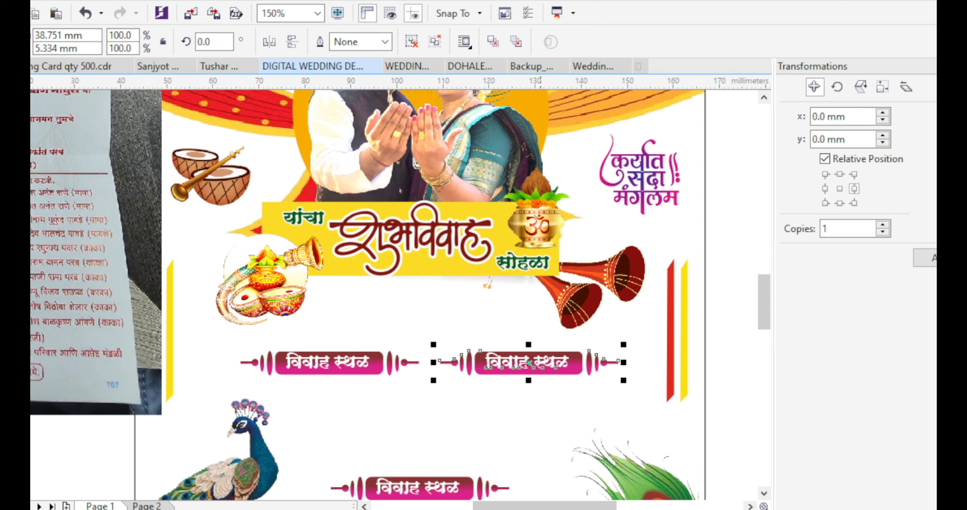
{"action": "left_click", "coordinate": [361, 370], "text": "shift"}
{"action": "left_click", "coordinate": [543, 405]}
{"action": "scroll", "coordinate": [622, 363], "scroll_direction": "up", "scroll_amount": 1}
{"action": "left_click", "coordinate": [501, 363]}
{"action": "left_click", "coordinate": [532, 363], "text": "shift"}
{"action": "scroll", "coordinate": [532, 363], "scroll_direction": "down", "scroll_amount": 1}
{"action": "key", "text": "c"}
{"action": "key", "text": "e"}
Retype the left banner text as हळदी समारंभ and select it together with its pill
{"action": "left_click", "coordinate": [413, 393]}
{"action": "left_click", "coordinate": [360, 362]}
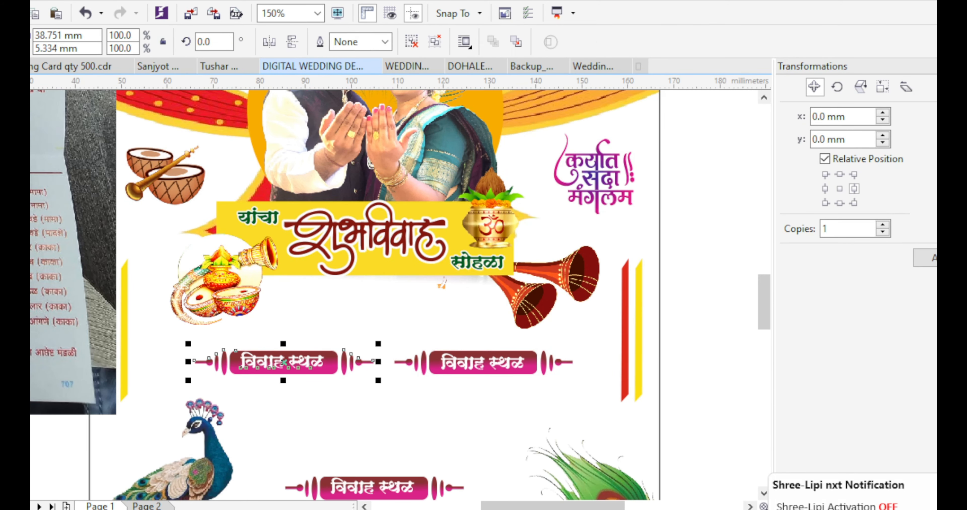
{"action": "left_click", "coordinate": [300, 362]}
{"action": "key", "text": "F8"}
{"action": "key", "text": "ctrl+a"}
{"action": "key", "text": "Scroll_Lock"}
{"action": "type", "text": "ण"}
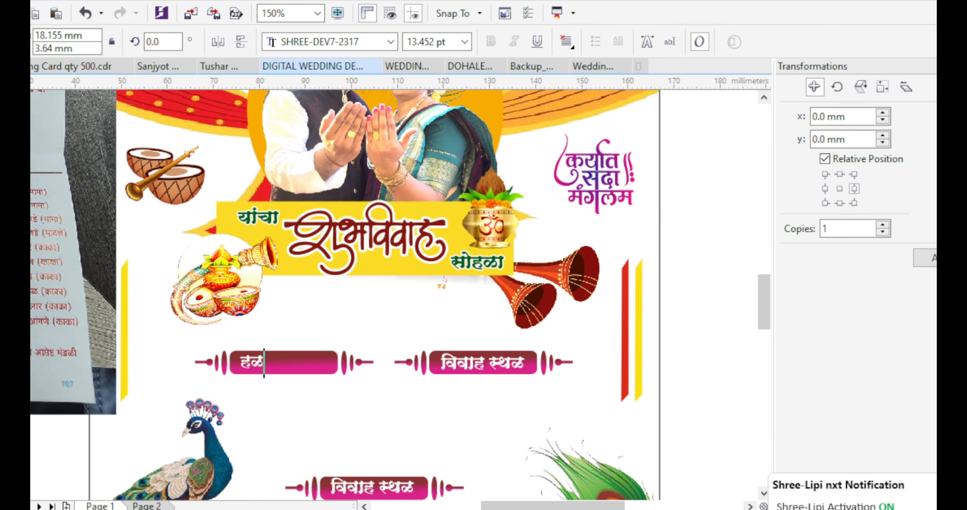
{"action": "type", "text": "दी समारंभ"}
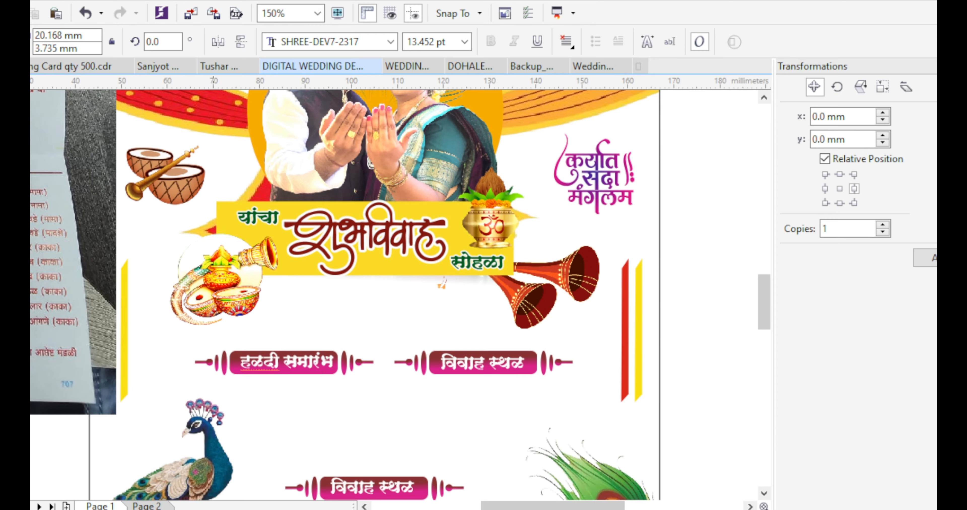
{"action": "key", "text": "ctrl+space"}
{"action": "scroll", "coordinate": [230, 392], "scroll_direction": "up", "scroll_amount": 1}
{"action": "left_click", "coordinate": [271, 352], "text": "shift"}
{"action": "key", "text": "Scroll_Lock"}
Centre the हळदी समारंभ text vertically on its pill
{"action": "key", "text": "c"}
{"action": "key", "text": "e"}
{"action": "scroll", "coordinate": [341, 301], "scroll_direction": "down", "scroll_amount": 2}
{"action": "left_click", "coordinate": [386, 335]}
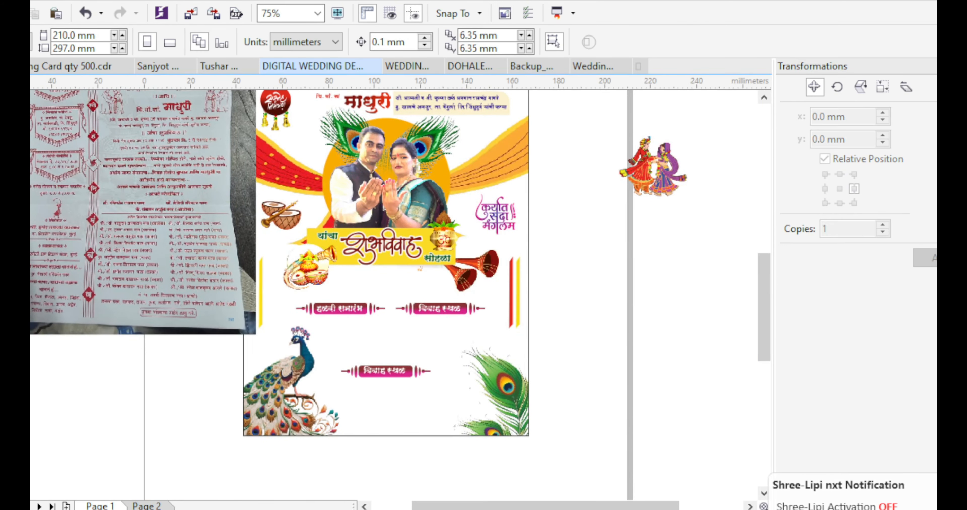
Scale the reference invitation photo down to 16% and reposition it
{"action": "left_click", "coordinate": [107, 285]}
{"action": "scroll", "coordinate": [107, 285], "scroll_direction": "up", "scroll_amount": 1}
{"action": "left_click_drag", "start_coordinate": [409, 388], "coordinate": [280, 216]}
{"action": "left_click_drag", "start_coordinate": [187, 177], "coordinate": [331, 386]}
{"action": "scroll", "coordinate": [331, 386], "scroll_direction": "up", "scroll_amount": 1}
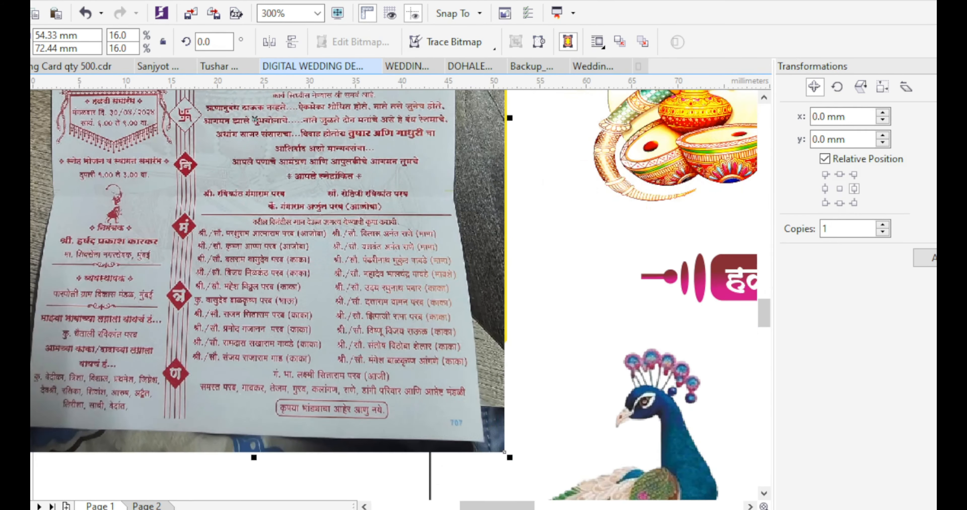
{"action": "scroll", "coordinate": [228, 292], "scroll_direction": "down", "scroll_amount": 2}
{"action": "scroll", "coordinate": [199, 215], "scroll_direction": "up", "scroll_amount": 2}
{"action": "scroll", "coordinate": [188, 221], "scroll_direction": "down", "scroll_amount": 2}
{"action": "scroll", "coordinate": [189, 221], "scroll_direction": "up", "scroll_amount": 2}
Draw a rectangle over the photo's address panels and PowerClip the photo inside it
{"action": "key", "text": "F6"}
{"action": "mouse_move", "coordinate": [138, 114]}
{"action": "left_mouse_down"}
{"action": "mouse_move", "coordinate": [180, 176]}
{"action": "mouse_move", "coordinate": [276, 387]}
{"action": "left_mouse_up"}
{"action": "key", "text": "space"}
{"action": "right_click", "coordinate": [327, 285]}
{"action": "left_click", "coordinate": [396, 126]}
{"action": "left_click", "coordinate": [235, 210]}
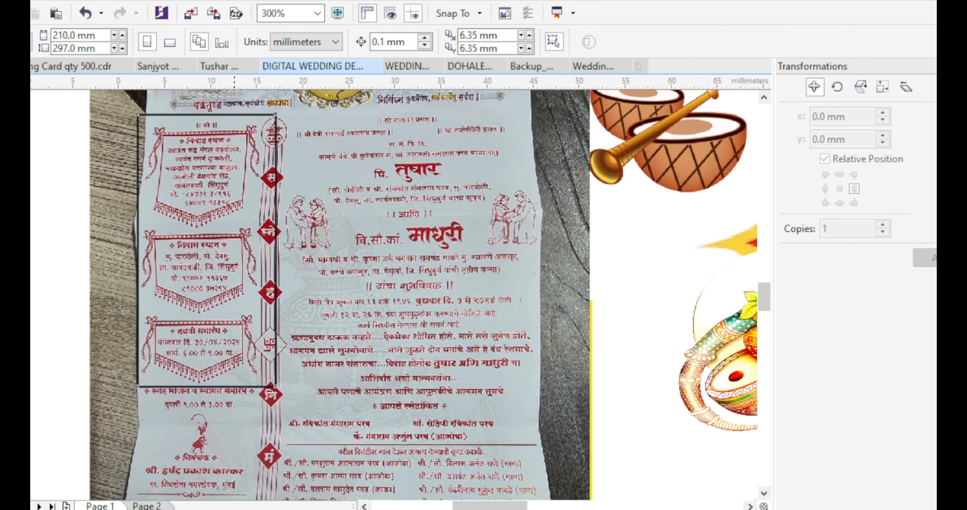
Enlarge the cropped panels to 340.6% and move them down beside the card
{"action": "scroll", "coordinate": [235, 210], "scroll_direction": "down", "scroll_amount": 1}
{"action": "scroll", "coordinate": [220, 229], "scroll_direction": "down", "scroll_amount": 2}
{"action": "scroll", "coordinate": [220, 233], "scroll_direction": "up", "scroll_amount": 1}
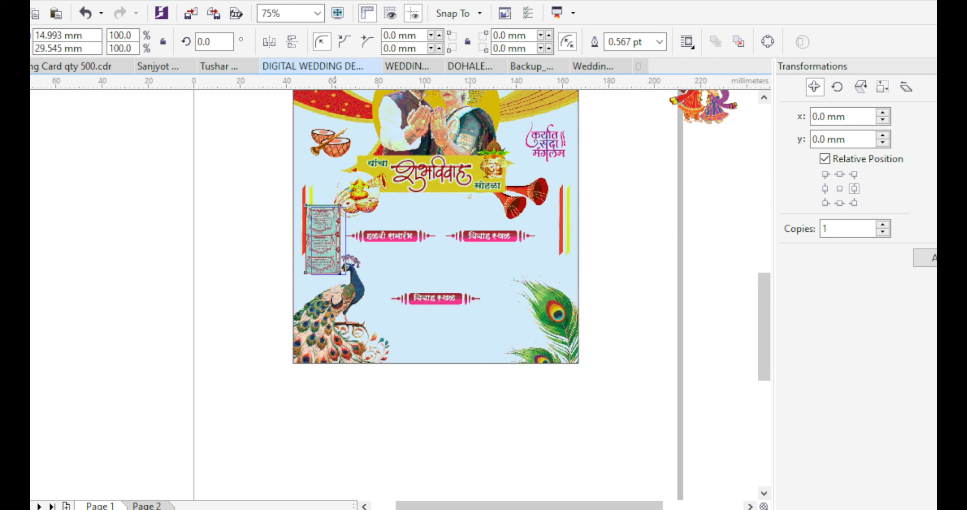
{"action": "left_click_drag", "start_coordinate": [241, 277], "coordinate": [283, 358]}
{"action": "left_click_drag", "start_coordinate": [236, 259], "coordinate": [239, 316]}
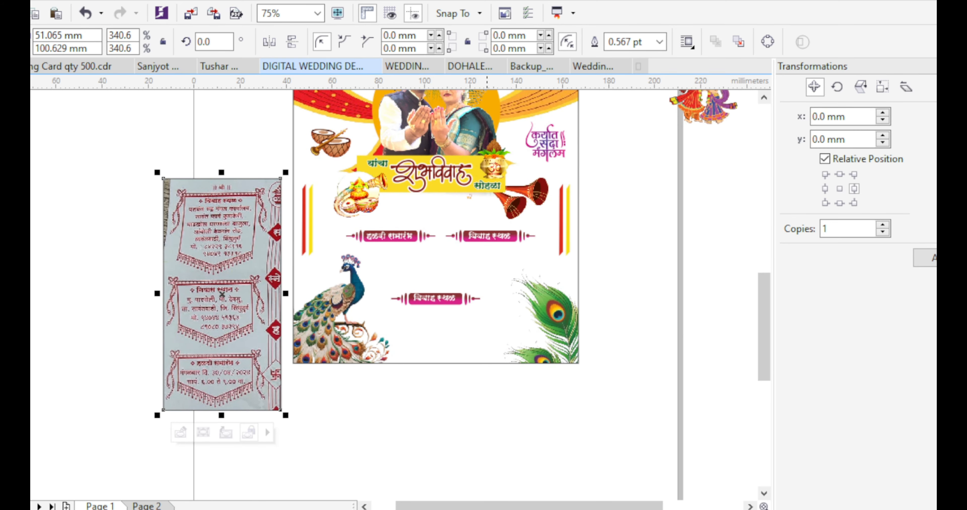
Type the four-line venue address, यशवंत रुद्र मंगल कार्यालय to ता. सावंतवाडी, in SHREE-DEV7-4641
{"action": "key", "text": "F8"}
{"action": "scroll", "coordinate": [110, 241], "scroll_direction": "up", "scroll_amount": 1}
{"action": "left_click", "coordinate": [102, 236]}
{"action": "type", "text": "SC"}
{"action": "key", "text": "ctrl+a"}
{"action": "left_click", "coordinate": [390, 41]}
{"action": "left_click", "coordinate": [338, 102]}
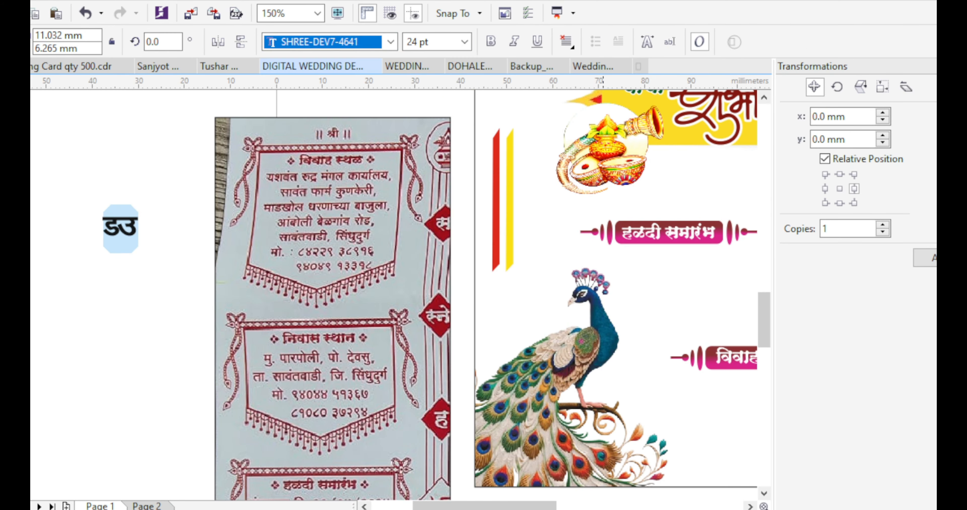
{"action": "key", "text": "Scroll_Lock"}
{"action": "type", "text": "यशवंत रुद्र मंगल कार्यालय"}
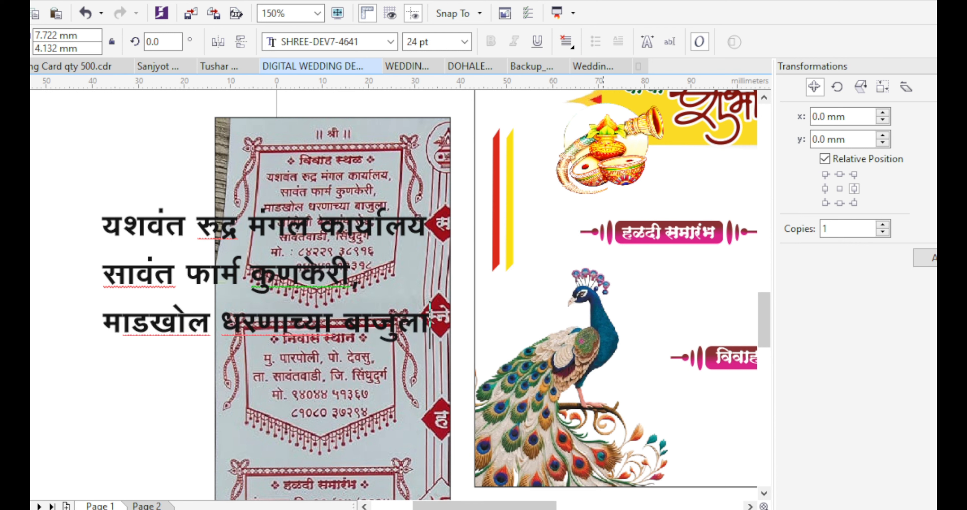
{"action": "type", "text": "वंतवाडी"}
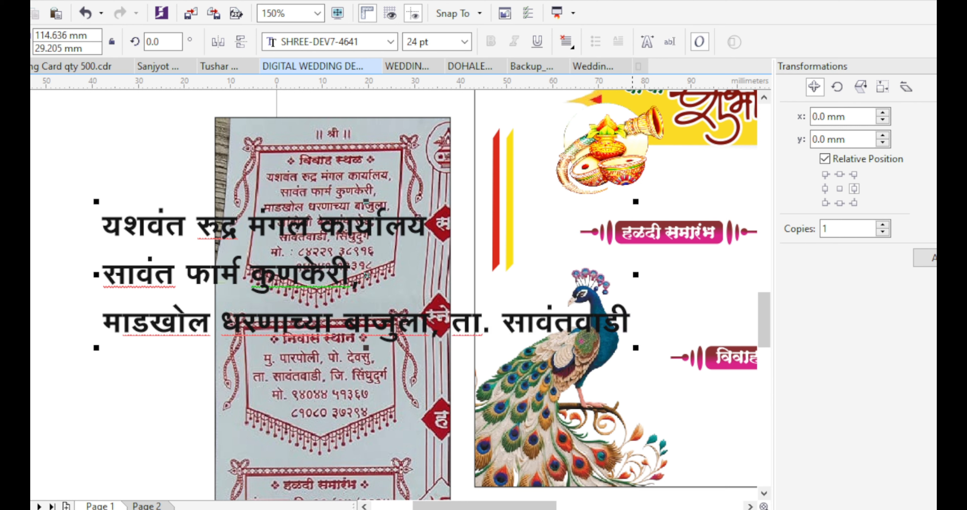
{"action": "key", "text": "ctrl+space"}
Scale the address to 9.125 pt and place it under the right विवाह स्थळ banner
{"action": "left_click_drag", "start_coordinate": [641, 346], "coordinate": [170, 290]}
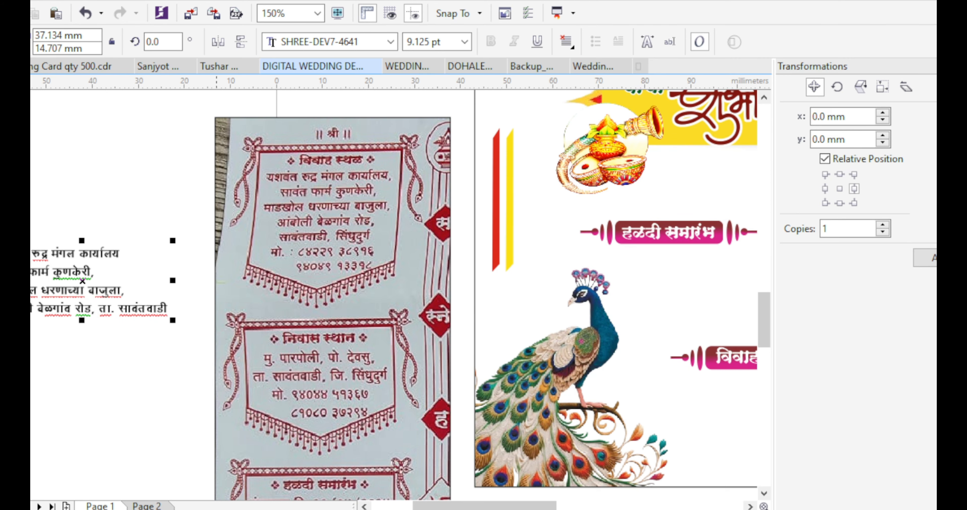
{"action": "scroll", "coordinate": [102, 289], "scroll_direction": "down", "scroll_amount": 1}
{"action": "left_click_drag", "start_coordinate": [102, 289], "coordinate": [516, 287]}
Centre-align the venue address text and centre the grouped विवाह स्थळ banner over it
{"action": "scroll", "coordinate": [532, 271], "scroll_direction": "up", "scroll_amount": 1}
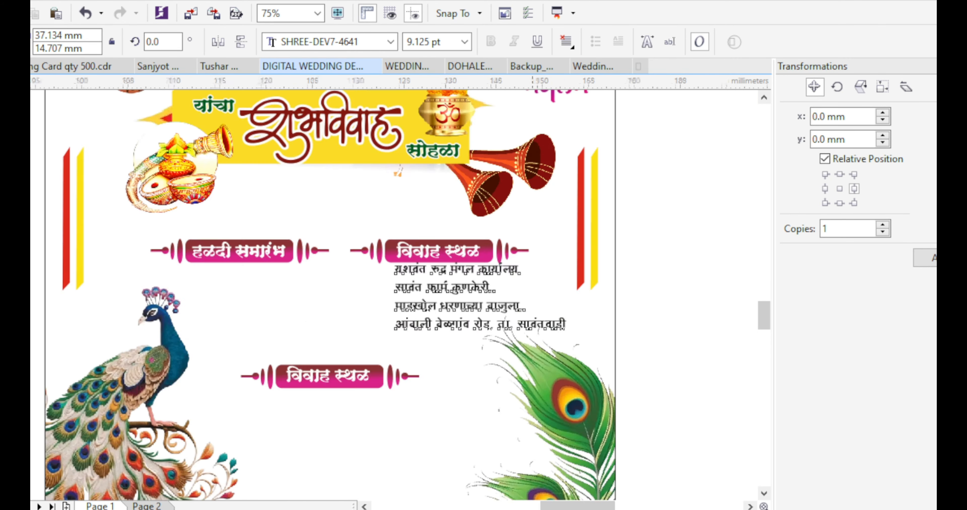
{"action": "left_click", "coordinate": [565, 41]}
{"action": "left_click", "coordinate": [586, 97]}
{"action": "left_click_drag", "start_coordinate": [403, 325], "coordinate": [471, 325]}
{"action": "left_click_drag", "start_coordinate": [471, 324], "coordinate": [429, 328]}
{"action": "left_click_drag", "start_coordinate": [139, 199], "coordinate": [529, 274]}
{"action": "key", "text": "ctrl+g"}
{"action": "left_click", "coordinate": [443, 327], "text": "shift"}
{"action": "key", "text": "c"}
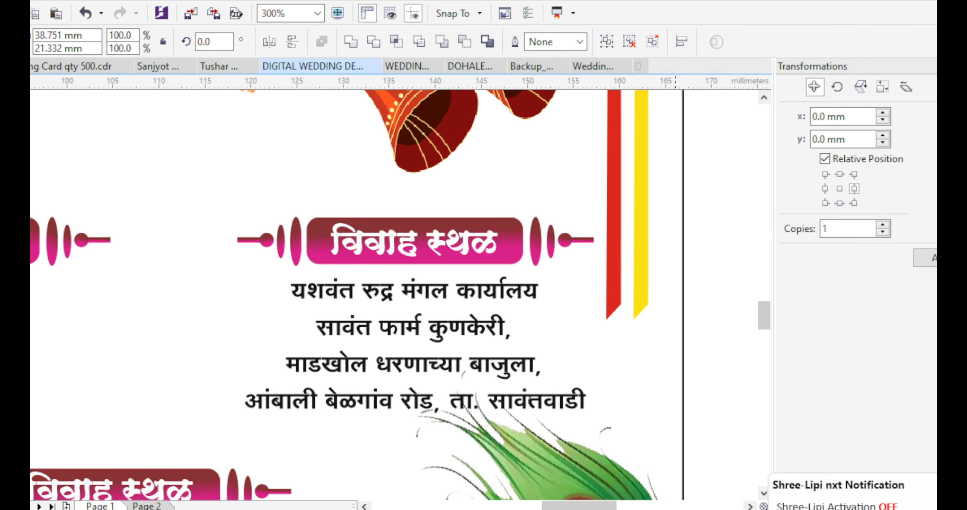
{"action": "left_click", "coordinate": [675, 315]}
Drop a copy of the address under हळदी समारंभ and correct आंबाली to आंबोली
{"action": "scroll", "coordinate": [428, 302], "scroll_direction": "down", "scroll_amount": 1}
{"action": "left_click_drag", "start_coordinate": [464, 340], "coordinate": [269, 337]}
{"action": "right_click", "coordinate": [240, 341]}
{"action": "scroll", "coordinate": [239, 340], "scroll_direction": "up", "scroll_amount": 1}
{"action": "double_click", "coordinate": [483, 365]}
{"action": "key", "text": "Scroll_Lock"}
{"action": "type", "text": "े"}
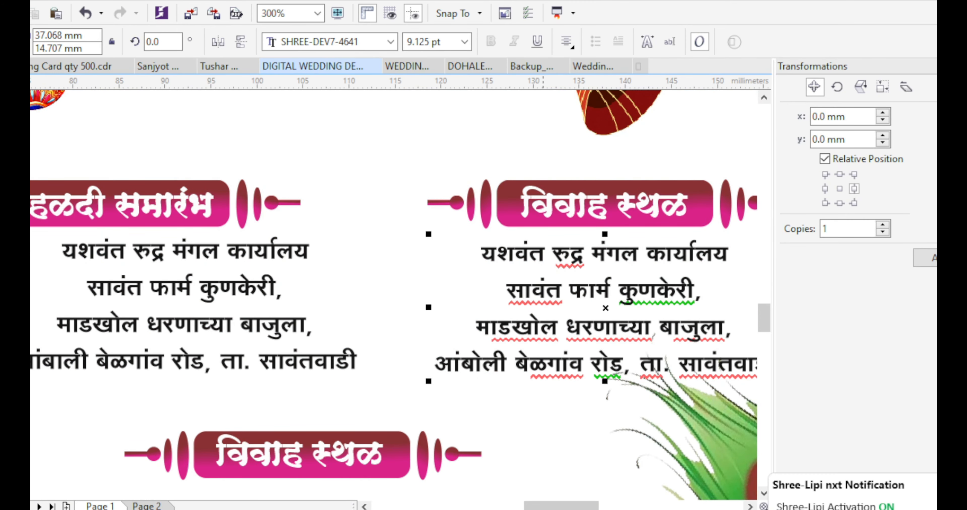
{"action": "scroll", "coordinate": [530, 355], "scroll_direction": "down", "scroll_amount": 1}
{"action": "key", "text": "ctrl+space"}
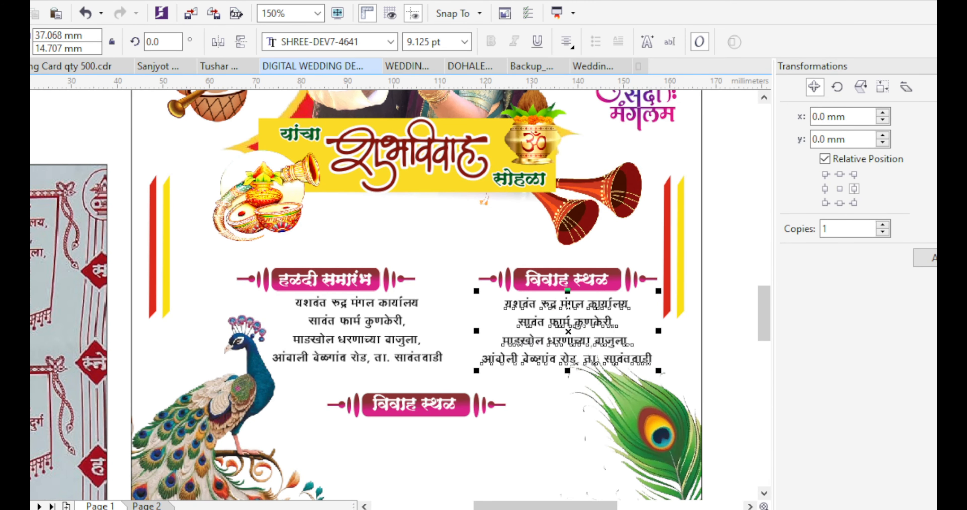
Centre the हळदी समारंभ banner over the copied address block
{"action": "left_click", "coordinate": [360, 284]}
{"action": "left_click", "coordinate": [366, 322]}
{"action": "left_click", "coordinate": [370, 281], "text": "shift"}
{"action": "key", "text": "c"}
{"action": "left_click", "coordinate": [424, 301]}
{"action": "scroll", "coordinate": [407, 301], "scroll_direction": "down", "scroll_amount": 1}
Shrink the dancing couple image and place it between the two address blocks
{"action": "left_click", "coordinate": [607, 326]}
{"action": "scroll", "coordinate": [607, 331], "scroll_direction": "up", "scroll_amount": 1}
{"action": "left_click_drag", "start_coordinate": [659, 363], "coordinate": [264, 293]}
{"action": "scroll", "coordinate": [266, 289], "scroll_direction": "up", "scroll_amount": 1}
{"action": "left_click_drag", "start_coordinate": [287, 328], "coordinate": [296, 336]}
{"action": "left_click", "coordinate": [331, 297]}
{"action": "scroll", "coordinate": [331, 296], "scroll_direction": "down", "scroll_amount": 1}
Replace the haldi text with 'मंगळवार दि. ३० एप्रिल २०२४ रोजी सायं ६.०० ते ९.०० वा.'
{"action": "left_click", "coordinate": [253, 311]}
{"action": "scroll", "coordinate": [253, 310], "scroll_direction": "down", "scroll_amount": 1}
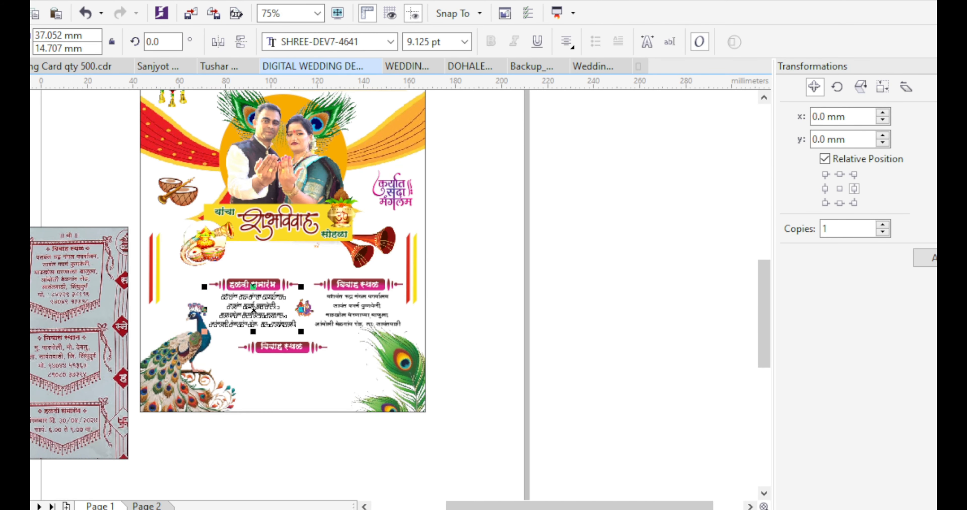
{"action": "key", "text": "ctrl+a"}
{"action": "key", "text": "Scroll_Lock"}
{"action": "type", "text": "मंग"}
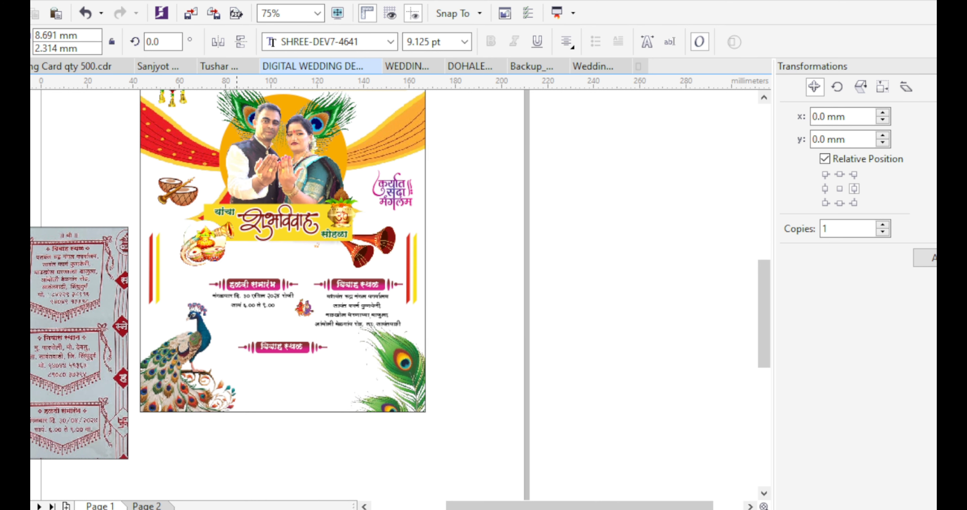
{"action": "scroll", "coordinate": [256, 302], "scroll_direction": "up", "scroll_amount": 2}
{"action": "scroll", "coordinate": [316, 361], "scroll_direction": "down", "scroll_amount": 1}
{"action": "key", "text": "ctrl+space"}
{"action": "left_click", "coordinate": [281, 297], "text": "shift"}
{"action": "left_click", "coordinate": [386, 314]}
{"action": "scroll", "coordinate": [387, 315], "scroll_direction": "down", "scroll_amount": 1}
{"action": "left_click", "coordinate": [349, 370]}
Change the lower banner text to निवासस्थान and centre it on its pill shape
{"action": "scroll", "coordinate": [338, 373], "scroll_direction": "up", "scroll_amount": 1}
{"action": "key", "text": "ctrl+u"}
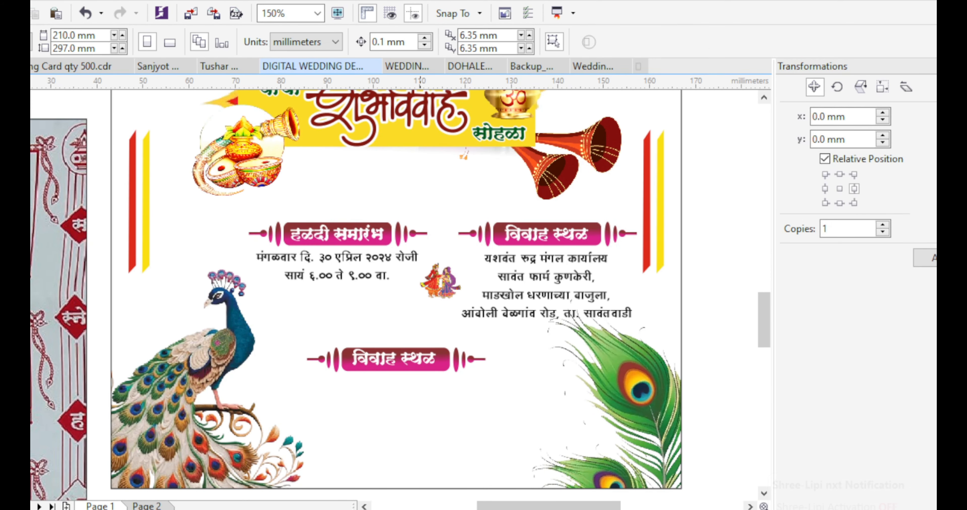
{"action": "scroll", "coordinate": [389, 364], "scroll_direction": "up", "scroll_amount": 1}
{"action": "left_click", "coordinate": [389, 362]}
{"action": "key", "text": "F8"}
{"action": "key", "text": "ctrl+a"}
{"action": "type", "text": "नि"}
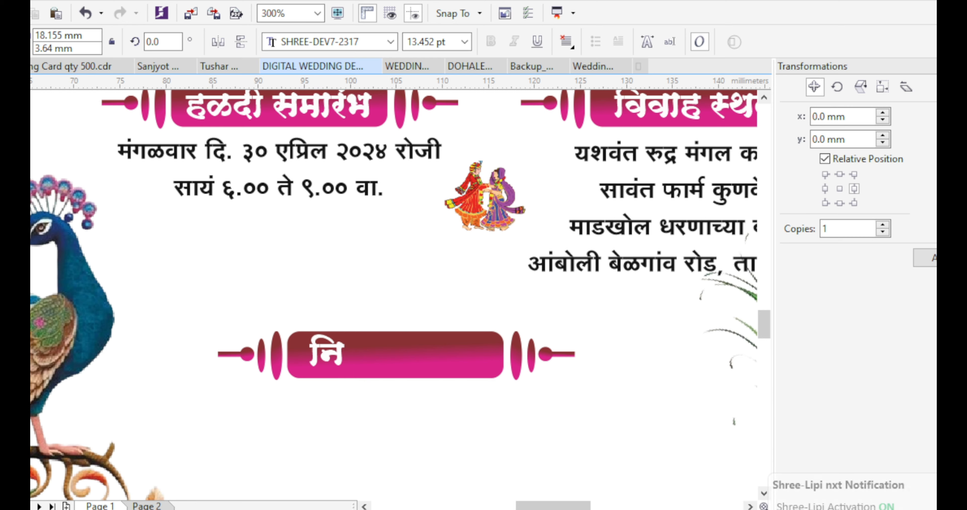
{"action": "type", "text": "वासस्थान"}
{"action": "left_click", "coordinate": [405, 342], "text": "shift"}
{"action": "key", "text": "c"}
{"action": "key", "text": "e"}
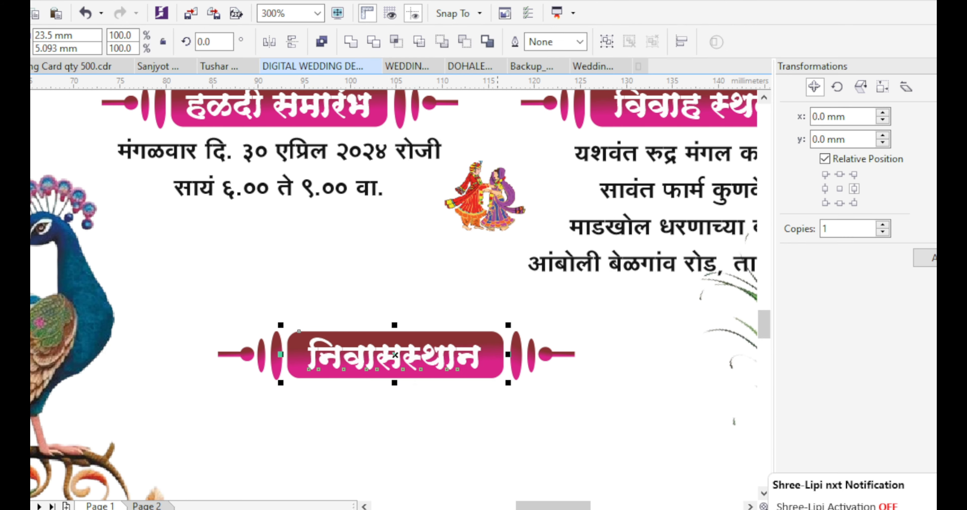
{"action": "scroll", "coordinate": [405, 342], "scroll_direction": "down", "scroll_amount": 1}
{"action": "left_click", "coordinate": [711, 319]}
Place a copy of the venue address below the निवासस्थान banner
{"action": "left_click", "coordinate": [400, 348]}
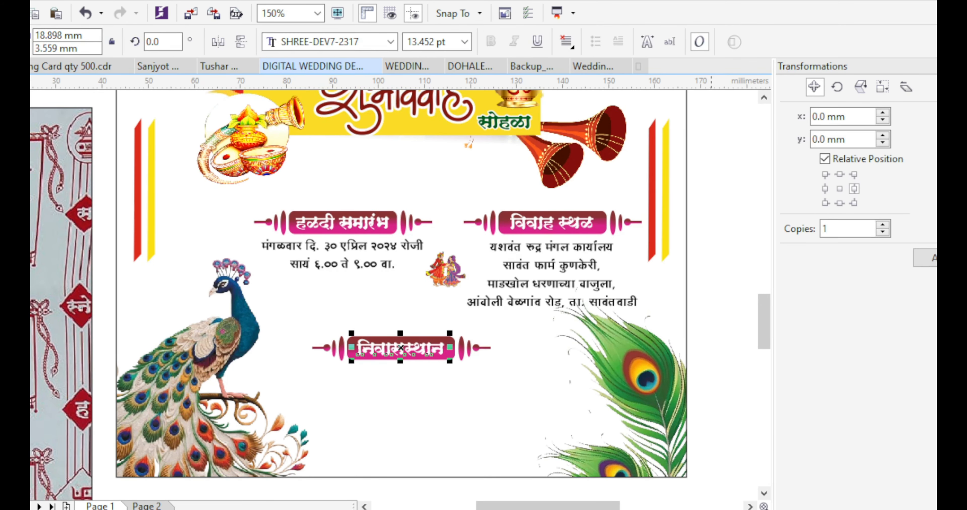
{"action": "left_click_drag", "start_coordinate": [538, 266], "coordinate": [289, 447]}
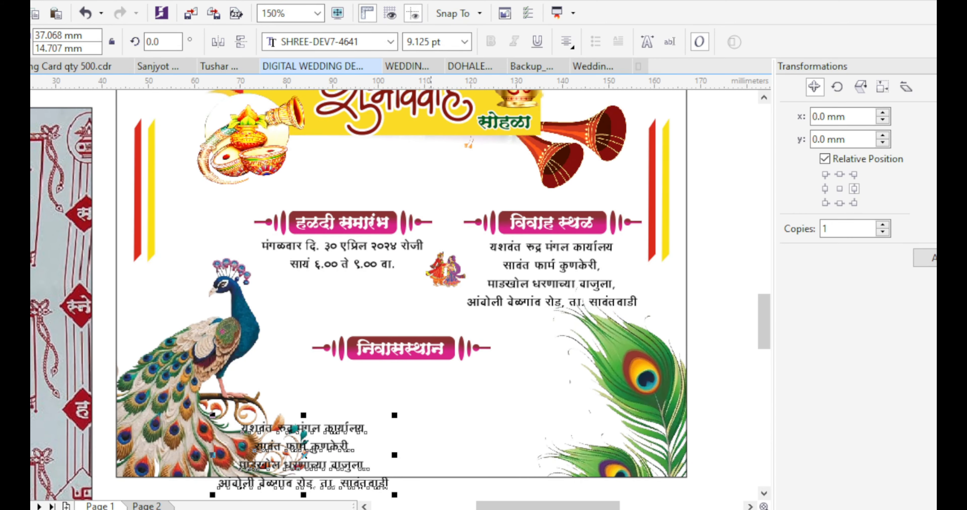
{"action": "scroll", "coordinate": [431, 318], "scroll_direction": "down", "scroll_amount": 1}
{"action": "scroll", "coordinate": [424, 318], "scroll_direction": "up", "scroll_amount": 1}
{"action": "left_click_drag", "start_coordinate": [353, 225], "coordinate": [388, 304]}
{"action": "key", "text": "ctrl+z"}
{"action": "left_click", "coordinate": [708, 319]}
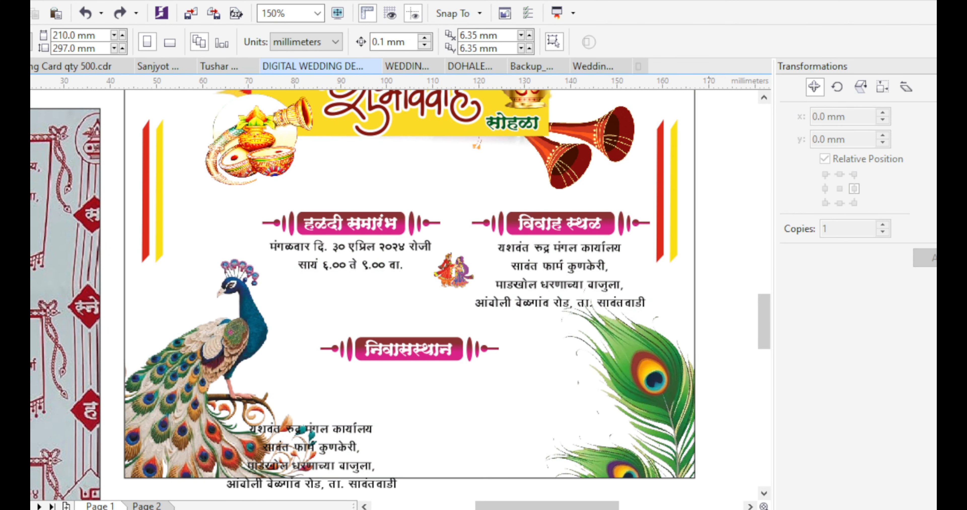
{"action": "scroll", "coordinate": [485, 307], "scroll_direction": "down", "scroll_amount": 1}
{"action": "scroll", "coordinate": [393, 371], "scroll_direction": "up", "scroll_amount": 1}
{"action": "left_click_drag", "start_coordinate": [436, 368], "coordinate": [550, 330]}
{"action": "right_click", "coordinate": [550, 330]}
{"action": "key", "text": "F8"}
{"action": "key", "text": "ctrl+a"}
{"action": "key", "text": "Scroll_Lock"}
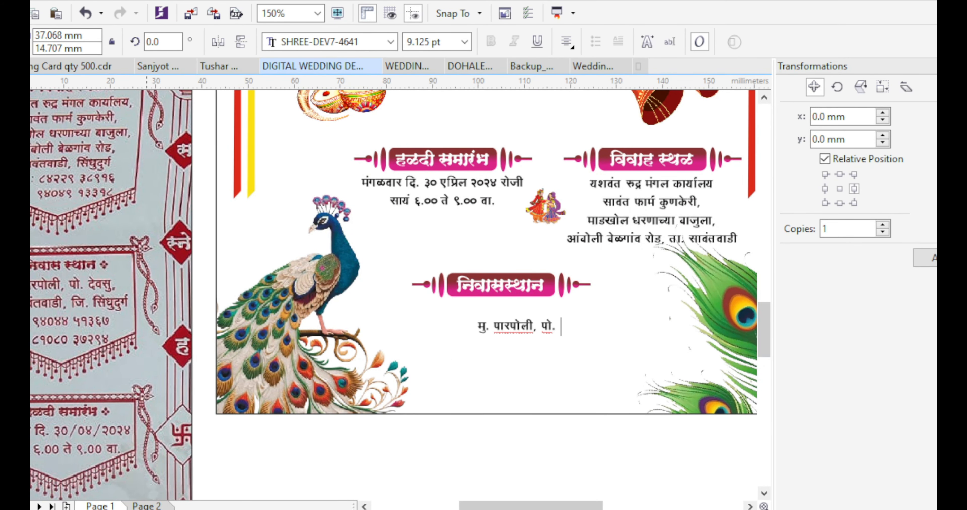
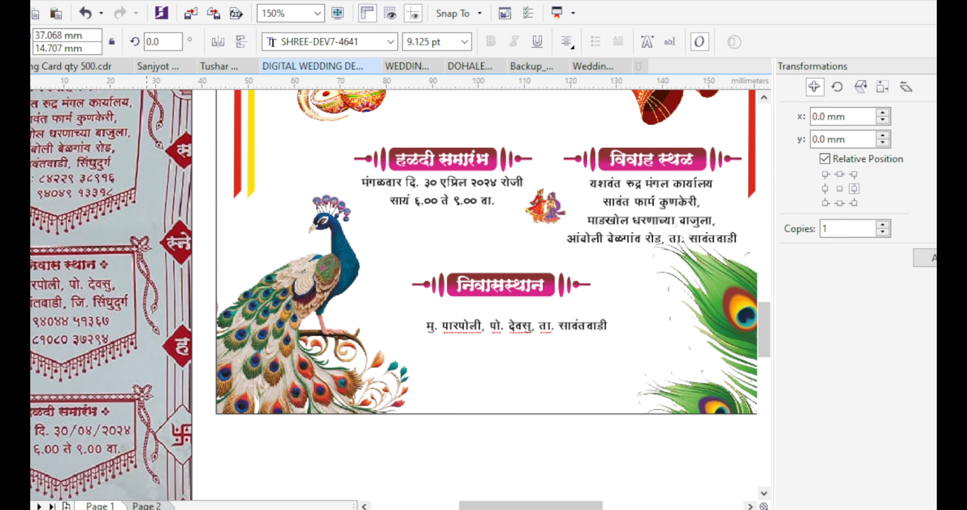
{"action": "key", "text": "Return"}
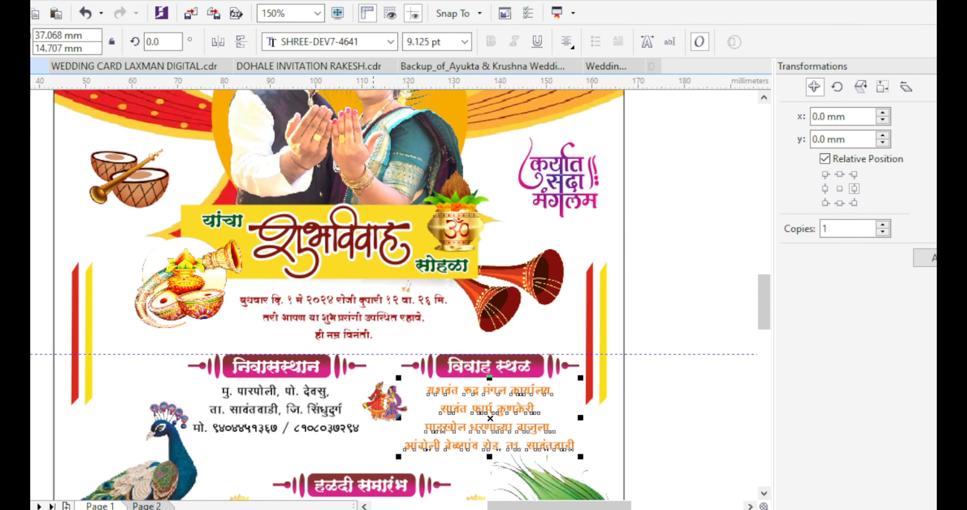
Ungroup the residence address text and select it with the venue address
{"action": "left_click", "coordinate": [319, 409], "text": "shift"}
{"action": "key", "text": "Escape"}
{"action": "left_click", "coordinate": [319, 409]}
{"action": "key", "text": "ctrl+u"}
{"action": "key", "text": "Escape"}
{"action": "left_click", "coordinate": [319, 409]}
{"action": "left_click", "coordinate": [430, 427], "text": "shift"}
{"action": "scroll", "coordinate": [415, 427], "scroll_direction": "down", "scroll_amount": 3}
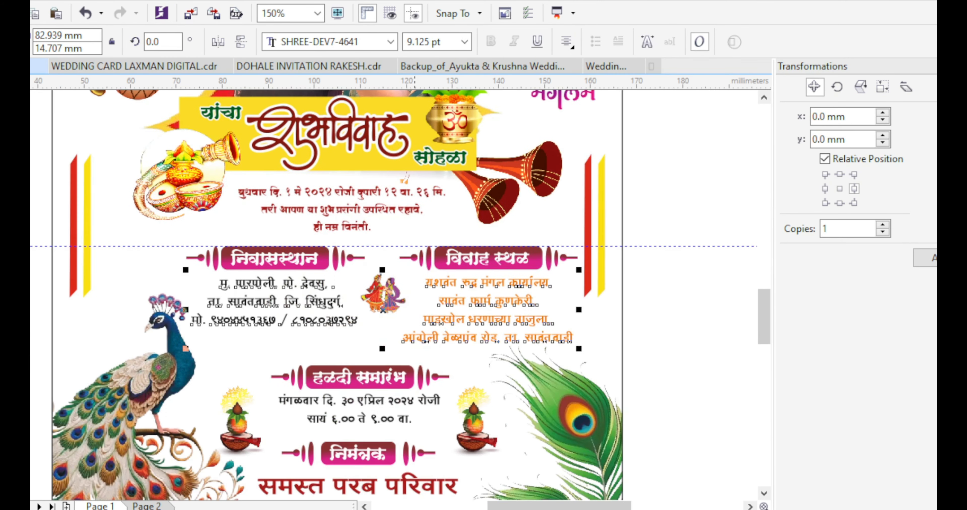
{"action": "key", "text": "Escape"}
{"action": "scroll", "coordinate": [393, 295], "scroll_direction": "right", "scroll_amount": 1}
Fill the residence and venue address texts with dark brown
{"action": "left_click", "coordinate": [422, 320]}
{"action": "left_click", "coordinate": [338, 320], "text": "shift"}
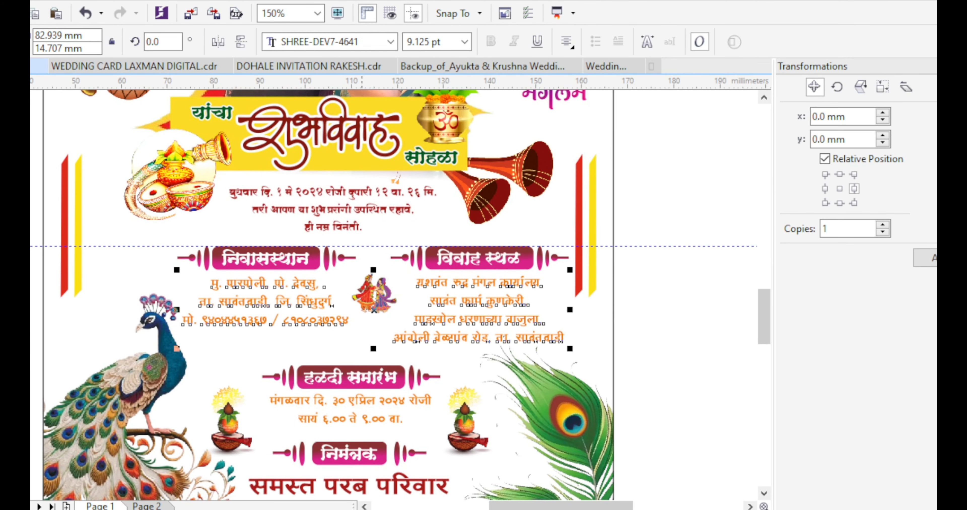
{"action": "key", "text": "shift+F11"}
{"action": "left_click", "coordinate": [684, 244]}
{"action": "key", "text": "Return"}
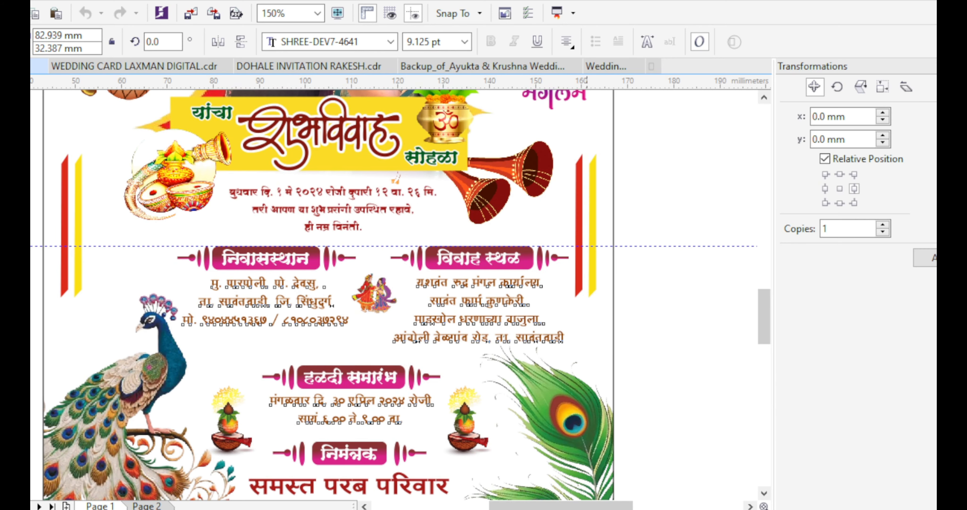
{"action": "key", "text": "Escape"}
Close the extra card documents, discarding changes to the backup card
{"action": "left_click", "coordinate": [225, 66]}
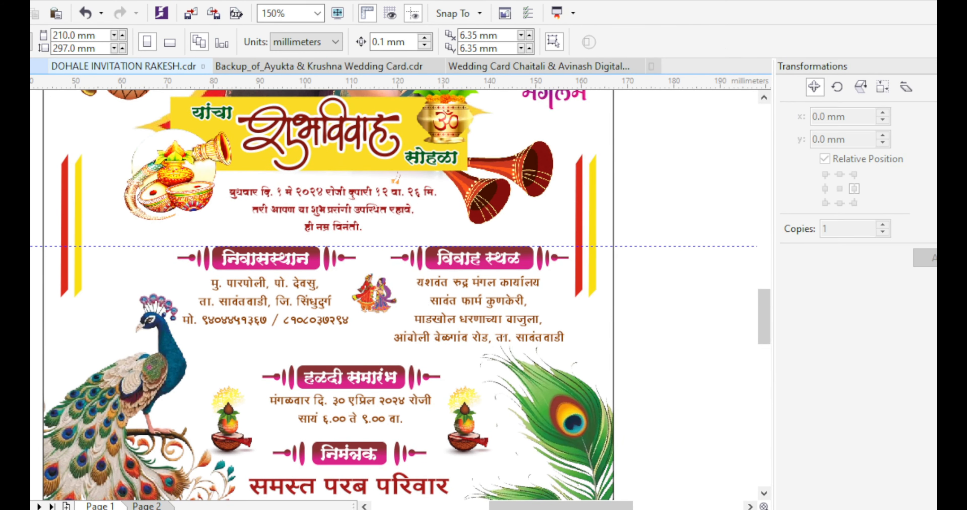
{"action": "left_click", "coordinate": [204, 66]}
{"action": "left_click", "coordinate": [274, 66]}
{"action": "left_click", "coordinate": [508, 296]}
{"action": "left_click", "coordinate": [256, 66]}
{"action": "scroll", "coordinate": [136, 229], "scroll_direction": "down", "scroll_amount": 1}
{"action": "scroll", "coordinate": [213, 294], "scroll_direction": "up", "scroll_amount": 1}
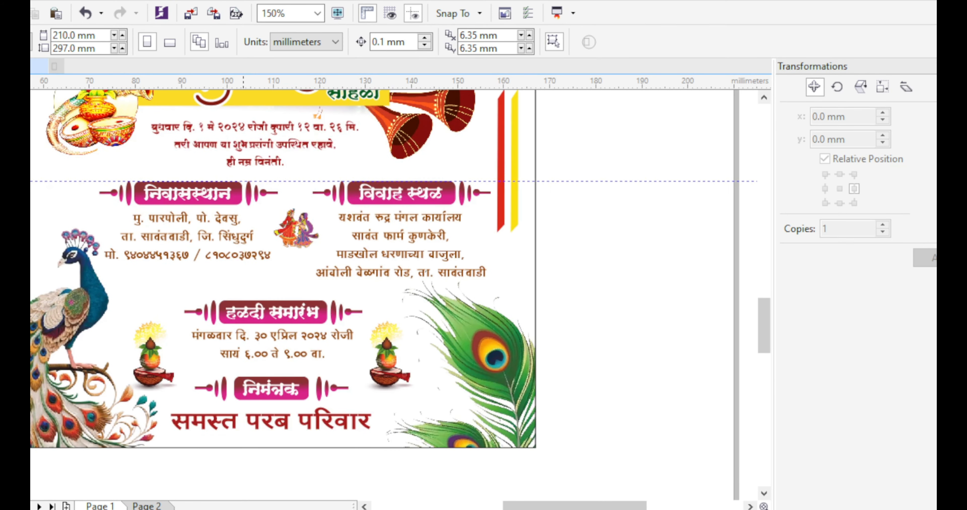
{"action": "scroll", "coordinate": [213, 294], "scroll_direction": "down", "scroll_amount": 1}
{"action": "scroll", "coordinate": [212, 294], "scroll_direction": "up", "scroll_amount": 1}
{"action": "scroll", "coordinate": [212, 294], "scroll_direction": "down", "scroll_amount": 1}
{"action": "scroll", "coordinate": [209, 393], "scroll_direction": "down", "scroll_amount": 1}
{"action": "scroll", "coordinate": [215, 283], "scroll_direction": "up", "scroll_amount": 1}
{"action": "scroll", "coordinate": [215, 283], "scroll_direction": "down", "scroll_amount": 1}
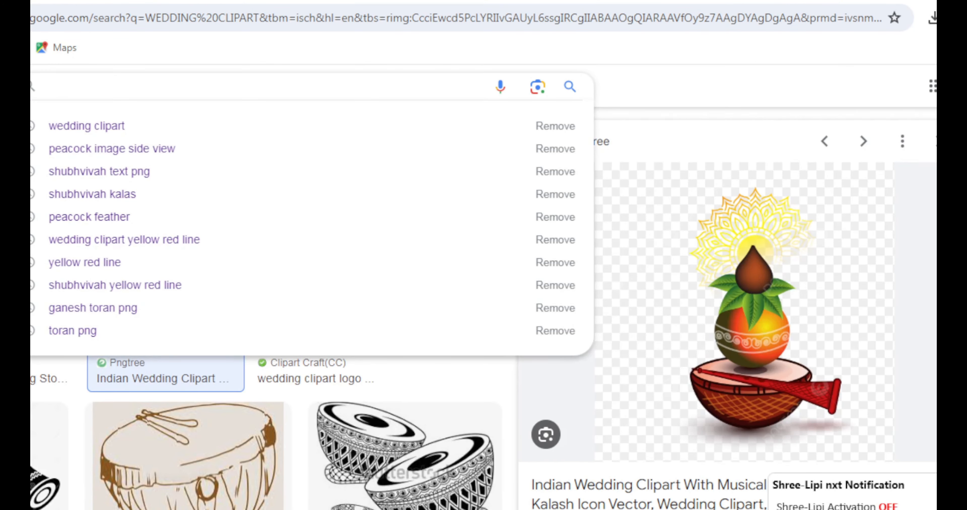
Search Google Images for 'wedding white tuxure design backround' and preview the Pngtree lace background
{"action": "type", "text": "white tuxure design backround"}
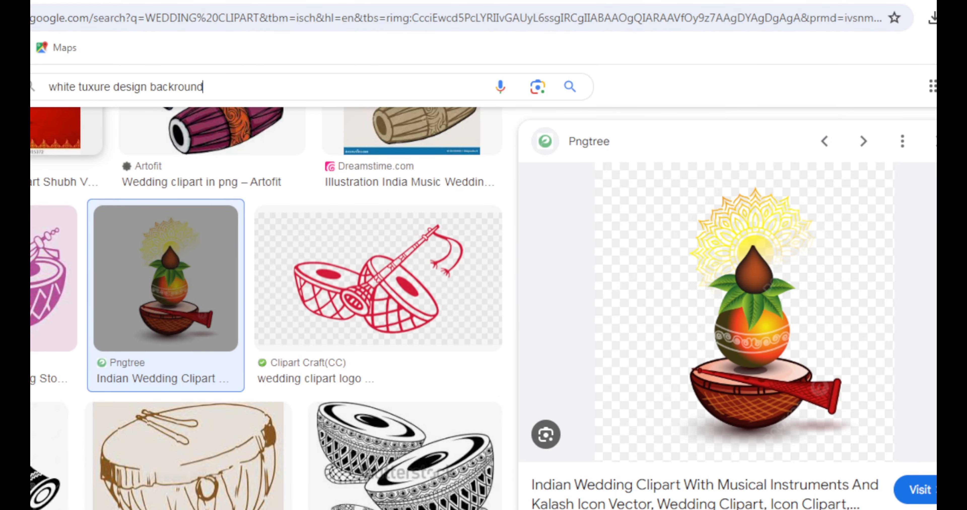
{"action": "key", "text": "Return"}
{"action": "scroll", "coordinate": [484, 308], "scroll_direction": "down", "scroll_amount": 10}
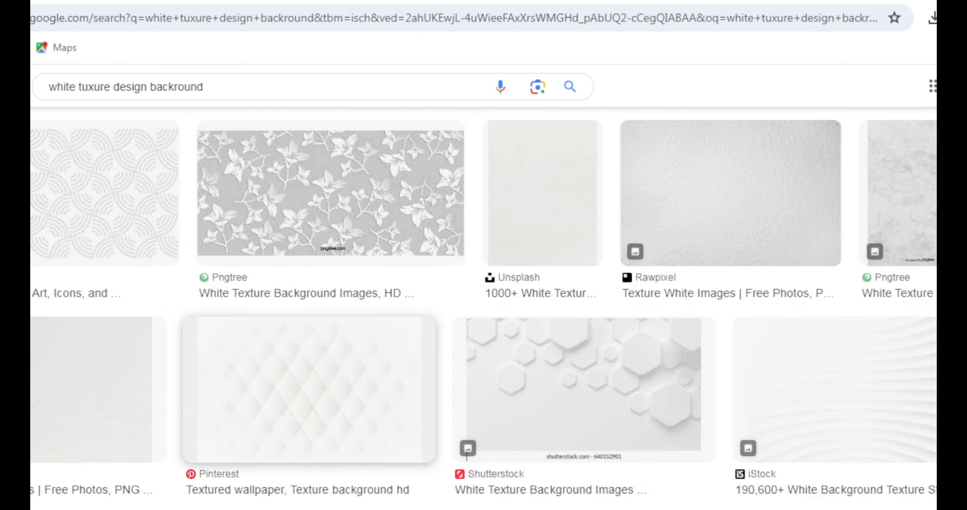
{"action": "scroll", "coordinate": [412, 318], "scroll_direction": "down", "scroll_amount": 10}
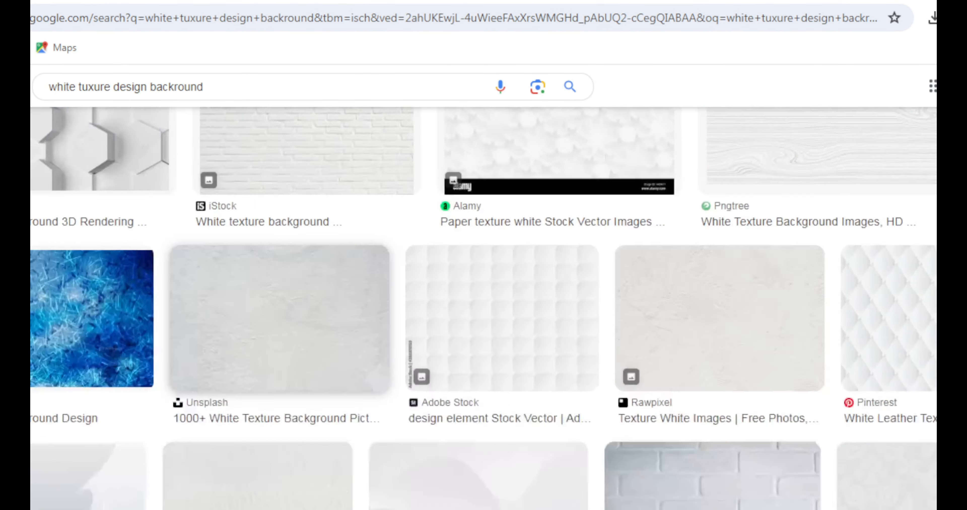
{"action": "scroll", "coordinate": [413, 319], "scroll_direction": "up", "scroll_amount": 2}
{"action": "key", "text": "Return"}
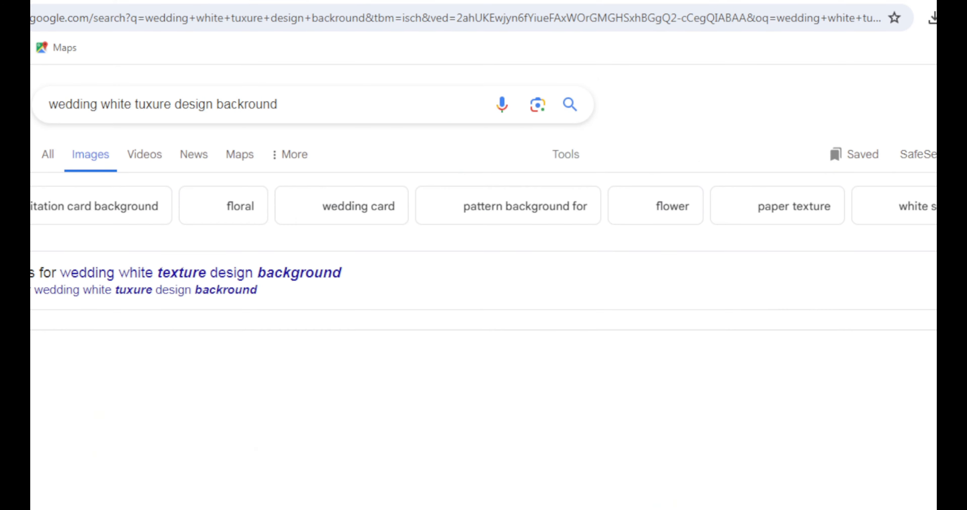
{"action": "scroll", "coordinate": [483, 308], "scroll_direction": "down", "scroll_amount": 10}
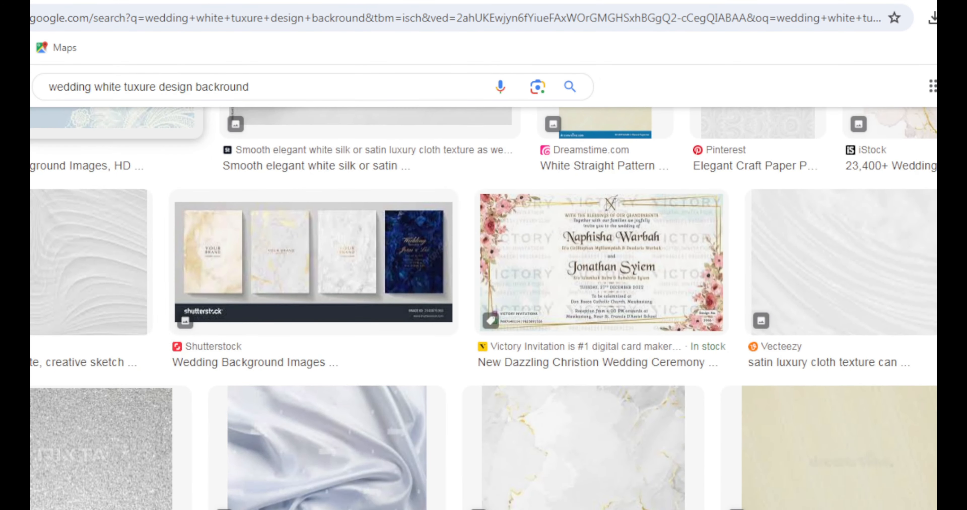
{"action": "scroll", "coordinate": [483, 307], "scroll_direction": "down", "scroll_amount": 5}
{"action": "left_click", "coordinate": [281, 410]}
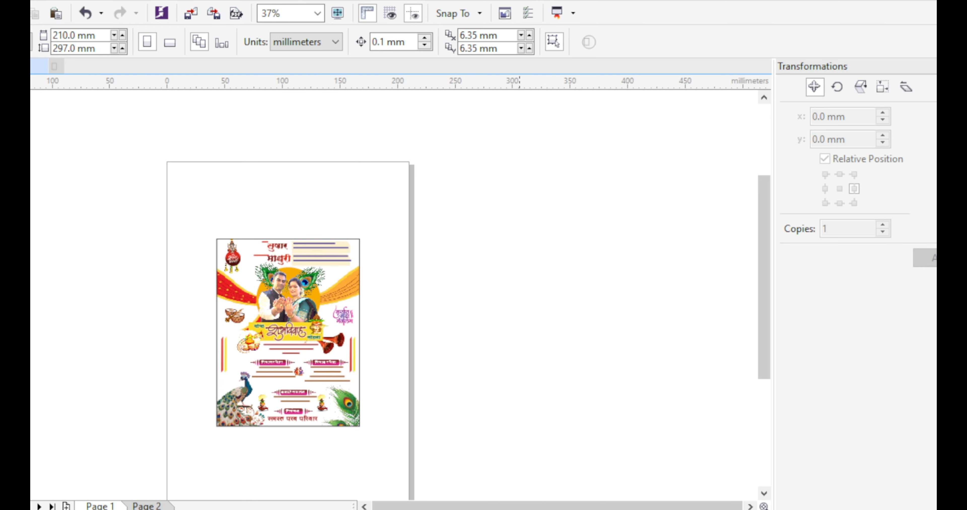
Paste the lace background and stretch it to the card's full width and height
{"action": "key", "text": "ctrl+v"}
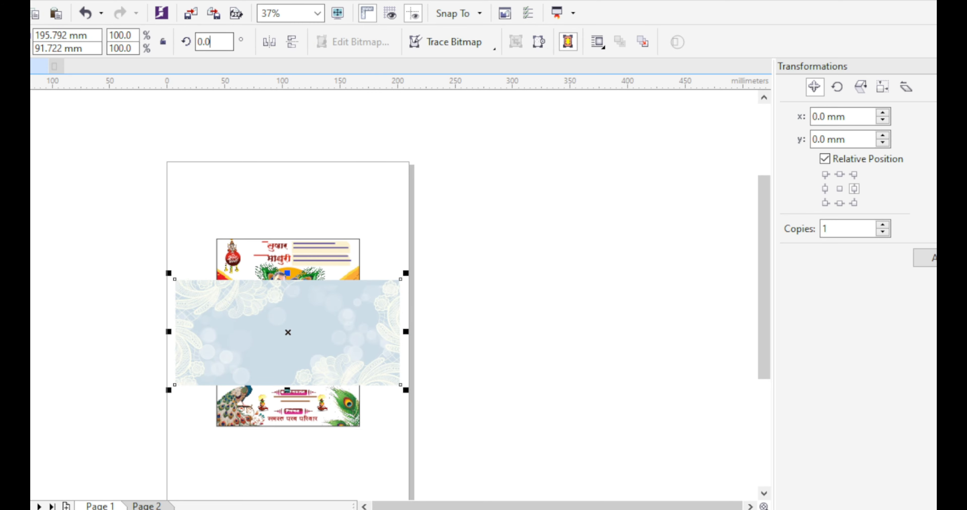
{"action": "left_click_drag", "start_coordinate": [346, 331], "coordinate": [367, 332]}
{"action": "scroll", "coordinate": [328, 282], "scroll_direction": "up", "scroll_amount": 1}
{"action": "left_click_drag", "start_coordinate": [249, 152], "coordinate": [255, 182]}
{"action": "scroll", "coordinate": [255, 180], "scroll_direction": "down", "scroll_amount": 1}
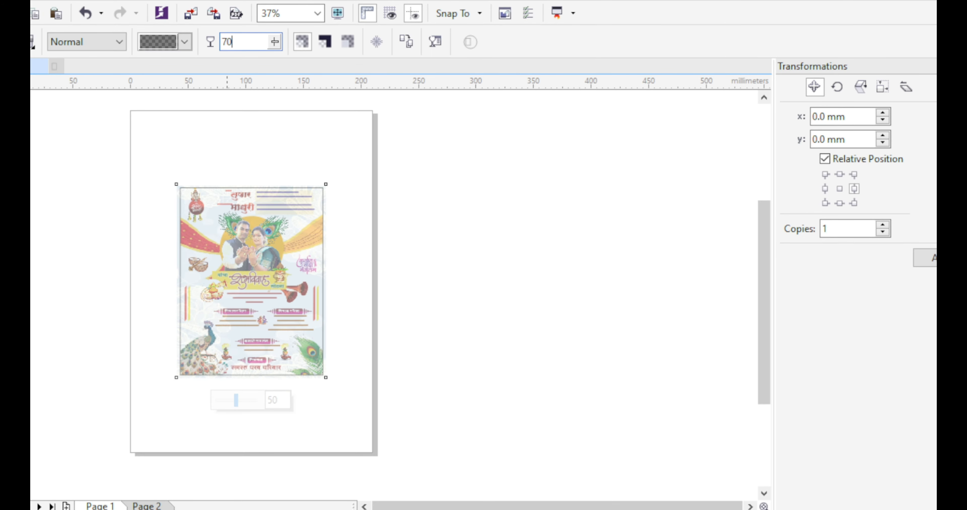
{"action": "scroll", "coordinate": [301, 348], "scroll_direction": "up", "scroll_amount": 2}
{"action": "scroll", "coordinate": [316, 347], "scroll_direction": "down", "scroll_amount": 2}
{"action": "scroll", "coordinate": [263, 230], "scroll_direction": "up", "scroll_amount": 2}
{"action": "scroll", "coordinate": [361, 270], "scroll_direction": "down", "scroll_amount": 2}
{"action": "scroll", "coordinate": [370, 409], "scroll_direction": "up", "scroll_amount": 2}
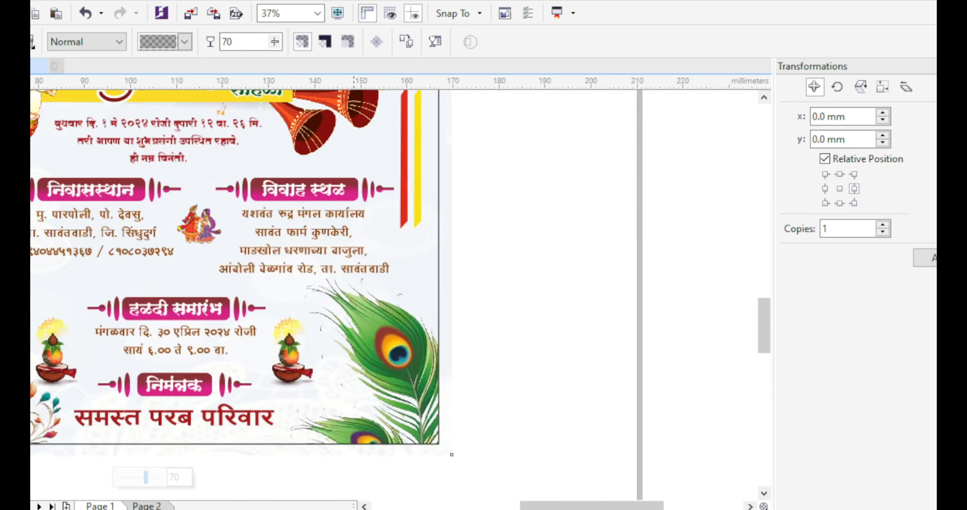
{"action": "scroll", "coordinate": [376, 428], "scroll_direction": "down", "scroll_amount": 2}
{"action": "scroll", "coordinate": [352, 230], "scroll_direction": "up", "scroll_amount": 2}
{"action": "key", "text": "space"}
PowerClip the lace background bitmap inside the card frame, behind the artwork
{"action": "left_click", "coordinate": [249, 126]}
{"action": "key", "text": "Escape"}
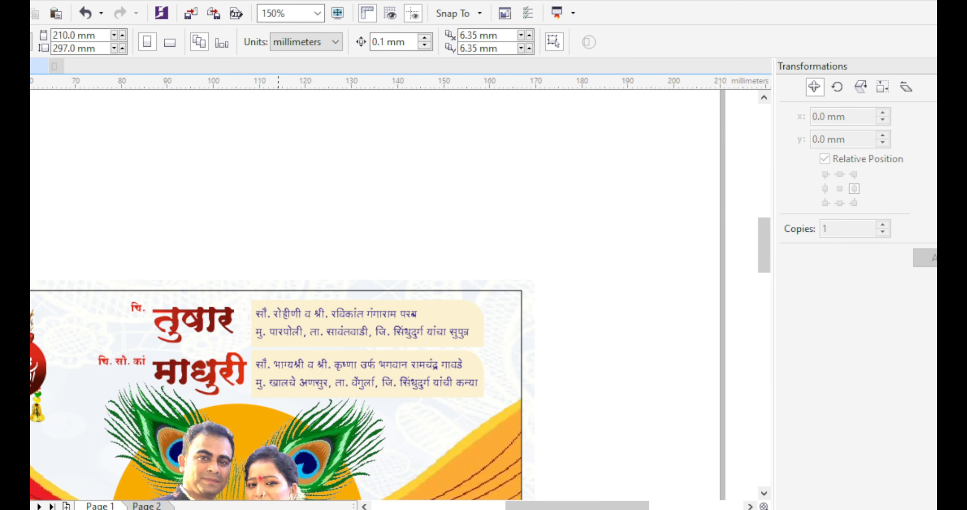
{"action": "right_click", "coordinate": [275, 285]}
{"action": "left_click", "coordinate": [345, 126]}
{"action": "left_click", "coordinate": [303, 291]}
{"action": "scroll", "coordinate": [303, 292], "scroll_direction": "down", "scroll_amount": 1}
{"action": "scroll", "coordinate": [310, 446], "scroll_direction": "up", "scroll_amount": 1}
{"action": "scroll", "coordinate": [450, 232], "scroll_direction": "down", "scroll_amount": 1}
{"action": "scroll", "coordinate": [306, 370], "scroll_direction": "up", "scroll_amount": 4}
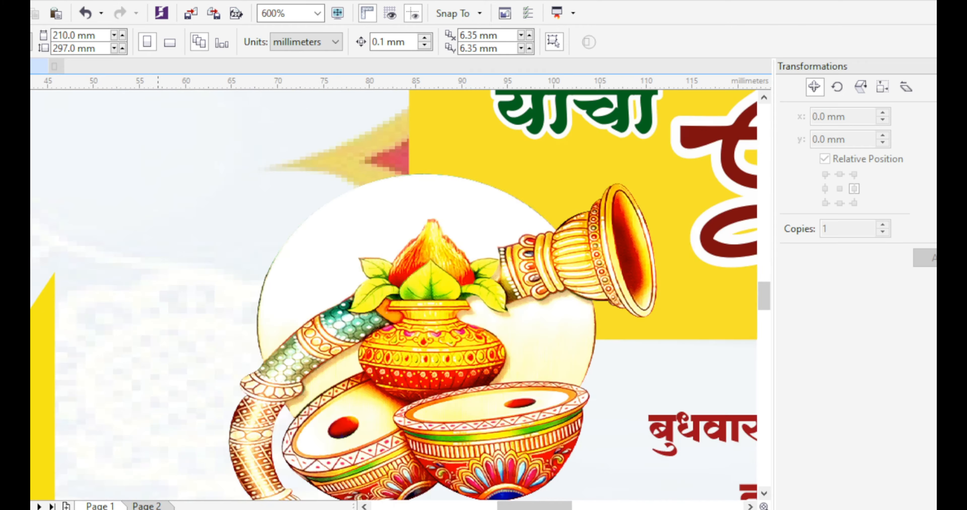
{"action": "scroll", "coordinate": [306, 369], "scroll_direction": "down", "scroll_amount": 4}
{"action": "scroll", "coordinate": [306, 369], "scroll_direction": "up", "scroll_amount": 2}
{"action": "scroll", "coordinate": [368, 330], "scroll_direction": "down", "scroll_amount": 2}
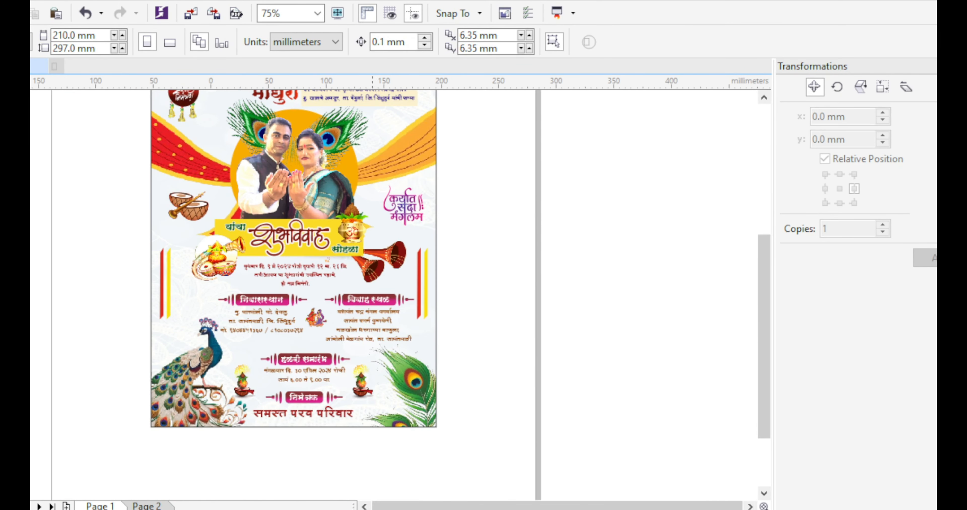
Select the two cream name boxes, delete and restore them, then select the lower headings, lines and lamps
{"action": "scroll", "coordinate": [397, 198], "scroll_direction": "up", "scroll_amount": 2}
{"action": "left_click", "coordinate": [415, 154]}
{"action": "left_click", "coordinate": [417, 200], "text": "shift"}
{"action": "key", "text": "Delete"}
{"action": "key", "text": "ctrl+z"}
{"action": "scroll", "coordinate": [308, 208], "scroll_direction": "down", "scroll_amount": 2}
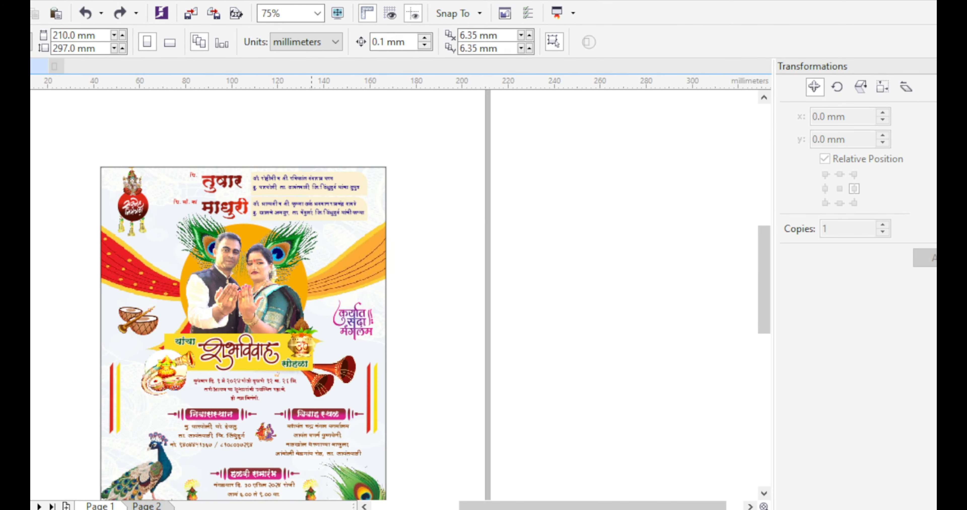
{"action": "scroll", "coordinate": [276, 324], "scroll_direction": "up", "scroll_amount": 2}
{"action": "scroll", "coordinate": [280, 338], "scroll_direction": "down", "scroll_amount": 1}
{"action": "scroll", "coordinate": [309, 428], "scroll_direction": "up", "scroll_amount": 1}
{"action": "scroll", "coordinate": [330, 377], "scroll_direction": "down", "scroll_amount": 1}
{"action": "left_click_drag", "start_coordinate": [180, 442], "coordinate": [380, 323]}
{"action": "scroll", "coordinate": [361, 344], "scroll_direction": "up", "scroll_amount": 1}
{"action": "scroll", "coordinate": [330, 346], "scroll_direction": "down", "scroll_amount": 1}
Bring forward the File Explorer search results holding the other wedding card file
{"action": "left_click", "coordinate": [421, 368]}
{"action": "scroll", "coordinate": [421, 369], "scroll_direction": "down", "scroll_amount": 1}
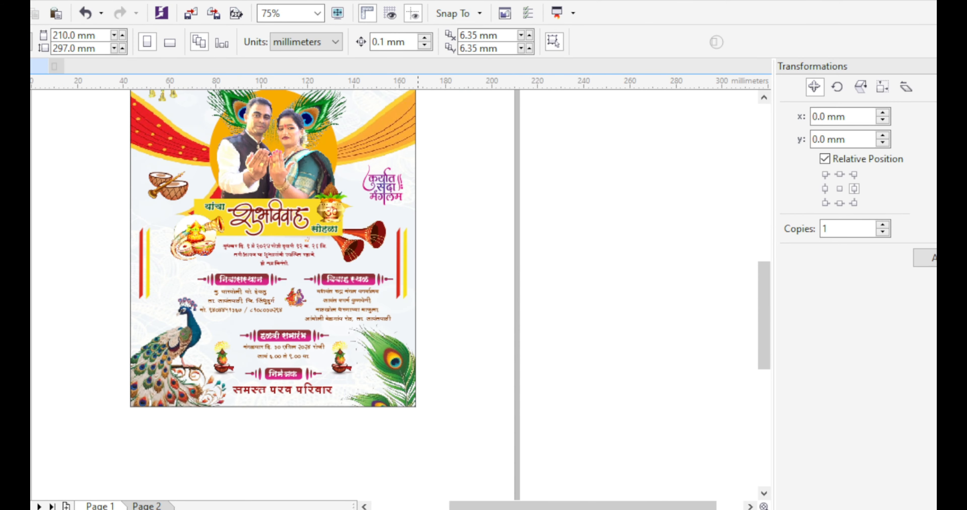
{"action": "left_click", "coordinate": [277, 509]}
{"action": "left_click", "coordinate": [362, 482]}
{"action": "scroll", "coordinate": [380, 412], "scroll_direction": "down", "scroll_amount": 2}
Open the other wedding card, copy its small credit line, and paste it into this invitation
{"action": "double_click", "coordinate": [531, 233]}
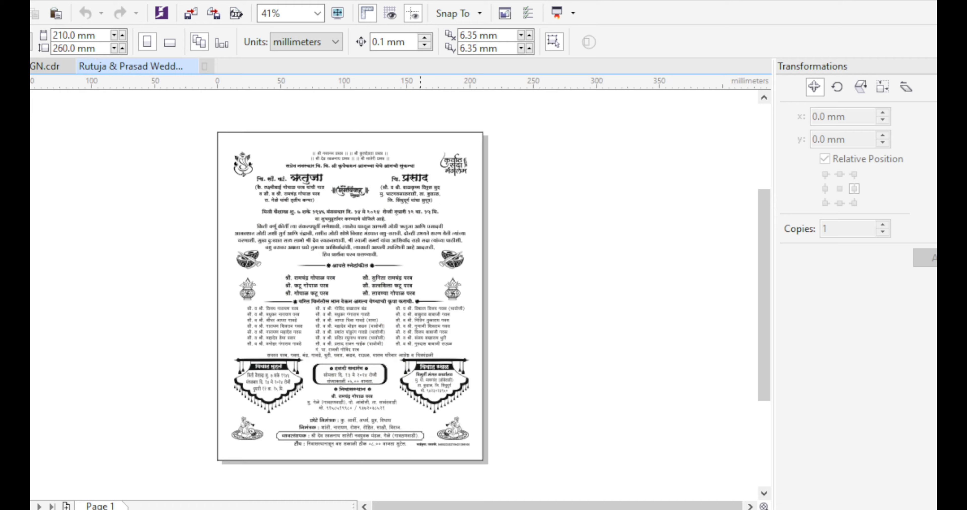
{"action": "scroll", "coordinate": [451, 452], "scroll_direction": "up", "scroll_amount": 1}
{"action": "left_click_drag", "start_coordinate": [578, 465], "coordinate": [366, 420]}
{"action": "key", "text": "ctrl+c"}
{"action": "left_click", "coordinate": [46, 67]}
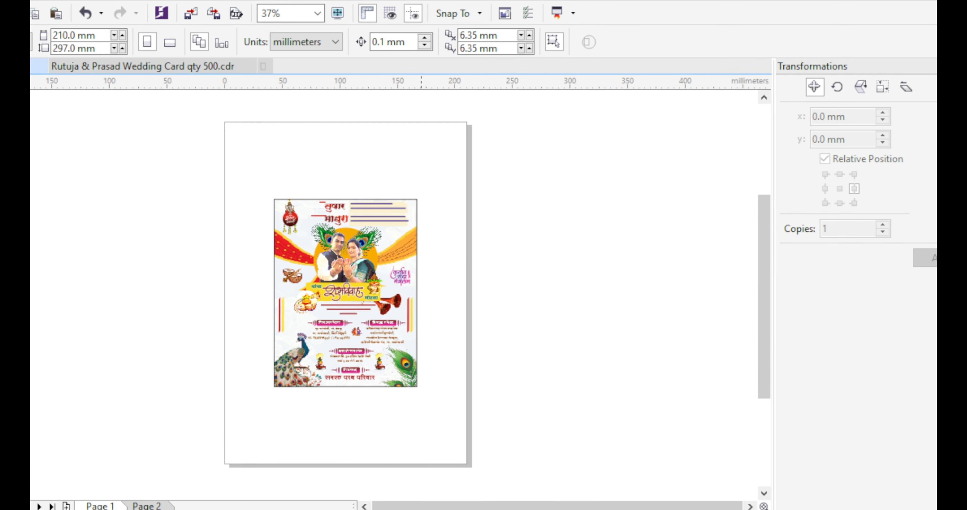
{"action": "key", "text": "ctrl+v"}
Move the credit line under the family name and scale it to about 62.4%
{"action": "scroll", "coordinate": [385, 424], "scroll_direction": "up", "scroll_amount": 2}
{"action": "left_click_drag", "start_coordinate": [562, 450], "coordinate": [270, 274]}
{"action": "scroll", "coordinate": [271, 274], "scroll_direction": "up", "scroll_amount": 1}
{"action": "left_click_drag", "start_coordinate": [496, 252], "coordinate": [428, 258]}
{"action": "left_click_drag", "start_coordinate": [298, 270], "coordinate": [381, 270]}
Fill the credit line red
{"action": "left_click", "coordinate": [429, 322]}
{"action": "scroll", "coordinate": [429, 280], "scroll_direction": "up", "scroll_amount": 1}
{"action": "scroll", "coordinate": [352, 324], "scroll_direction": "down", "scroll_amount": 1}
{"action": "left_click", "coordinate": [351, 292]}
{"action": "left_click", "coordinate": [351, 292]}
{"action": "key", "text": "shift+F11"}
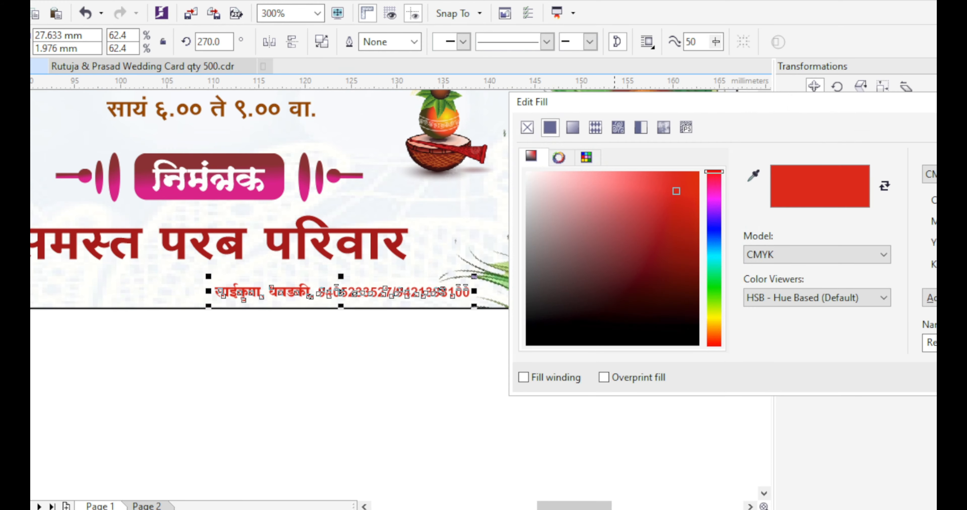
{"action": "key", "text": "Return"}
{"action": "left_click", "coordinate": [403, 372]}
Give the card's border rectangle a 4.0 pt outline
{"action": "scroll", "coordinate": [403, 371], "scroll_direction": "down", "scroll_amount": 3}
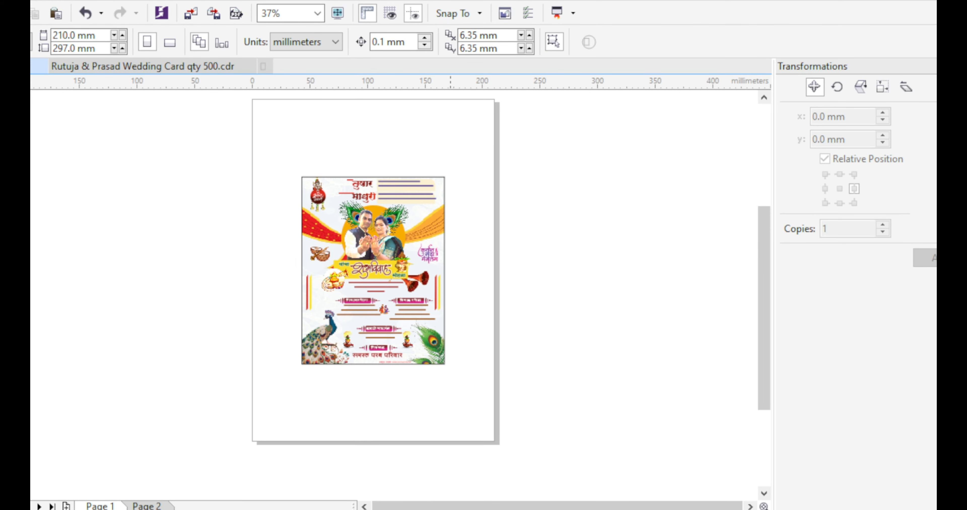
{"action": "left_click", "coordinate": [431, 293]}
{"action": "left_click", "coordinate": [659, 42]}
{"action": "left_click", "coordinate": [621, 143]}
{"action": "left_click", "coordinate": [659, 41]}
{"action": "left_click", "coordinate": [621, 155]}
Colour the card's border outline blue from the palette
{"action": "scroll", "coordinate": [393, 211], "scroll_direction": "up", "scroll_amount": 1}
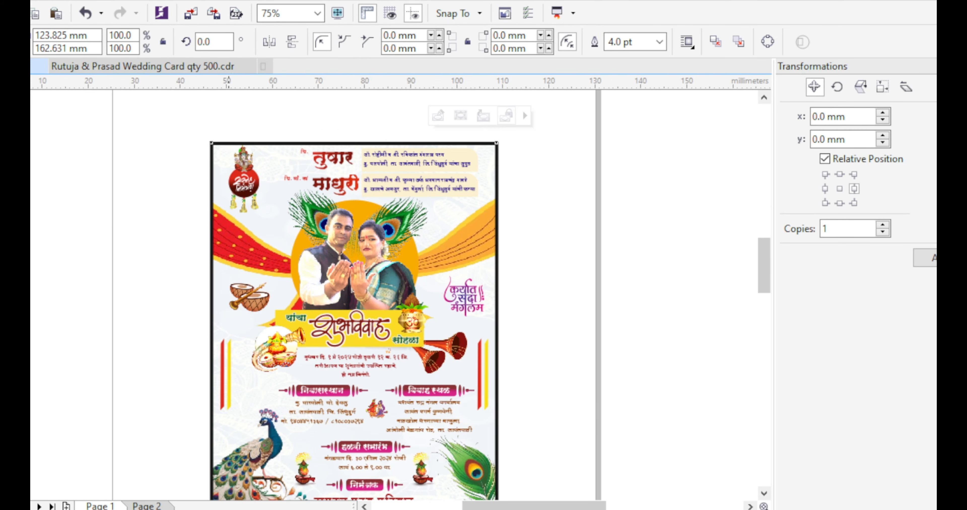
{"action": "scroll", "coordinate": [229, 156], "scroll_direction": "up", "scroll_amount": 2}
{"action": "scroll", "coordinate": [287, 189], "scroll_direction": "down", "scroll_amount": 3}
{"action": "scroll", "coordinate": [367, 369], "scroll_direction": "up", "scroll_amount": 1}
{"action": "left_click", "coordinate": [513, 360]}
{"action": "scroll", "coordinate": [513, 360], "scroll_direction": "down", "scroll_amount": 1}
{"action": "scroll", "coordinate": [475, 225], "scroll_direction": "up", "scroll_amount": 1}
{"action": "scroll", "coordinate": [295, 285], "scroll_direction": "down", "scroll_amount": 1}
Zoom in on the whole card and view it in F9 full-screen preview
{"action": "key", "text": "z"}
{"action": "left_click_drag", "start_coordinate": [244, 203], "coordinate": [405, 404]}
{"action": "key", "text": "F9"}
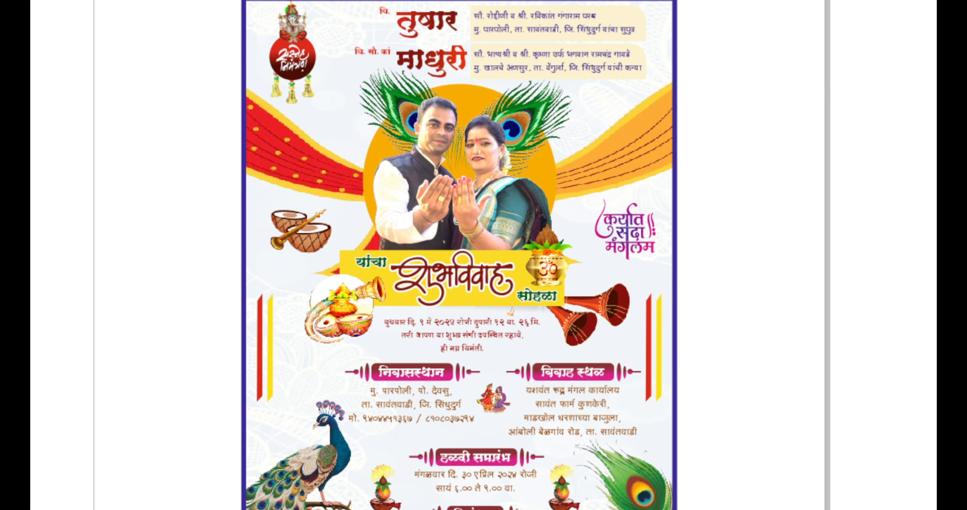